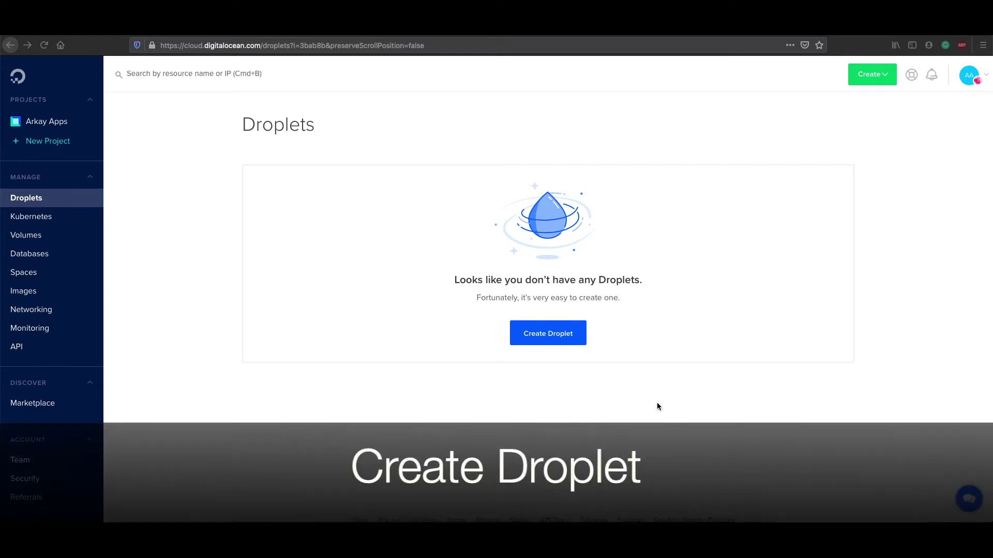
Step: Start a new Droplet from the empty Droplets page to reach the Create Droplets form
click(527, 336)
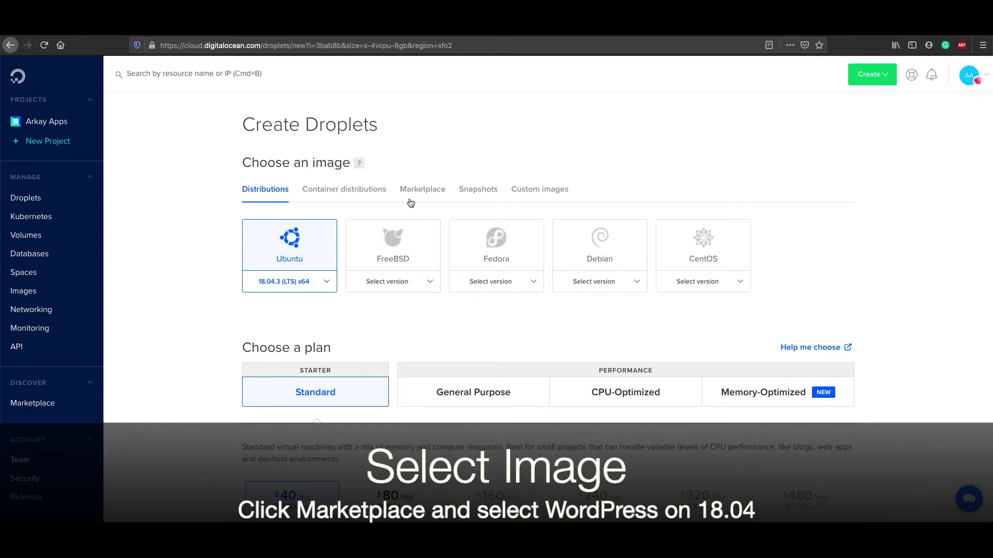
Step: Choose the WordPress on 18.04 Marketplace app as the Droplet image
click(425, 195)
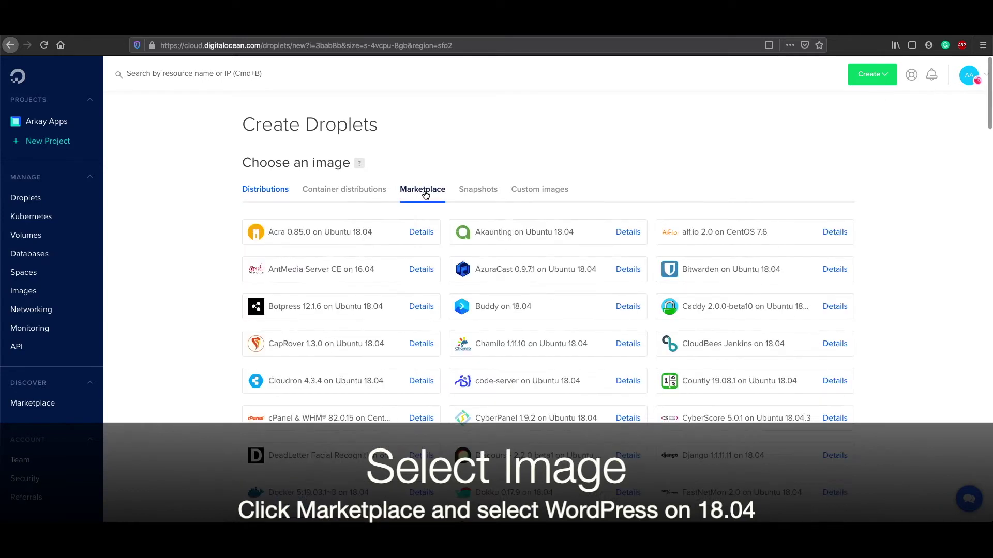
scroll(454, 295, down, 3)
scroll(454, 296, down, 18)
scroll(453, 296, down, 11)
scroll(453, 292, down, 5)
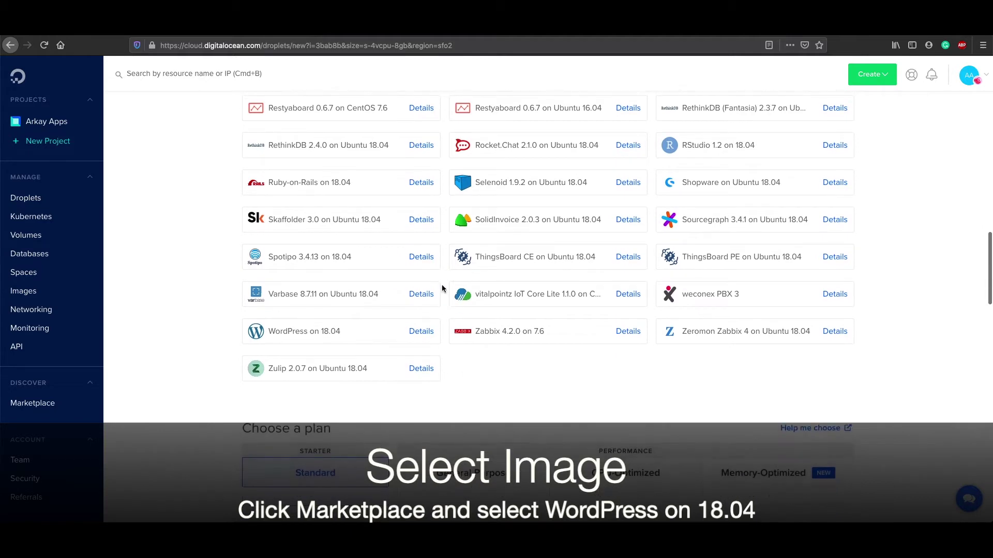
scroll(418, 277, down, 4)
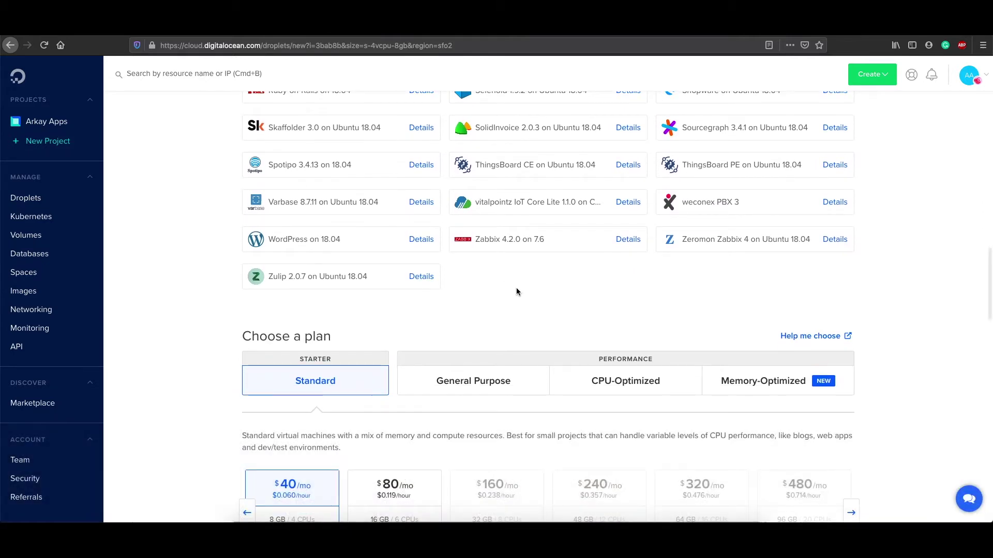
click(366, 237)
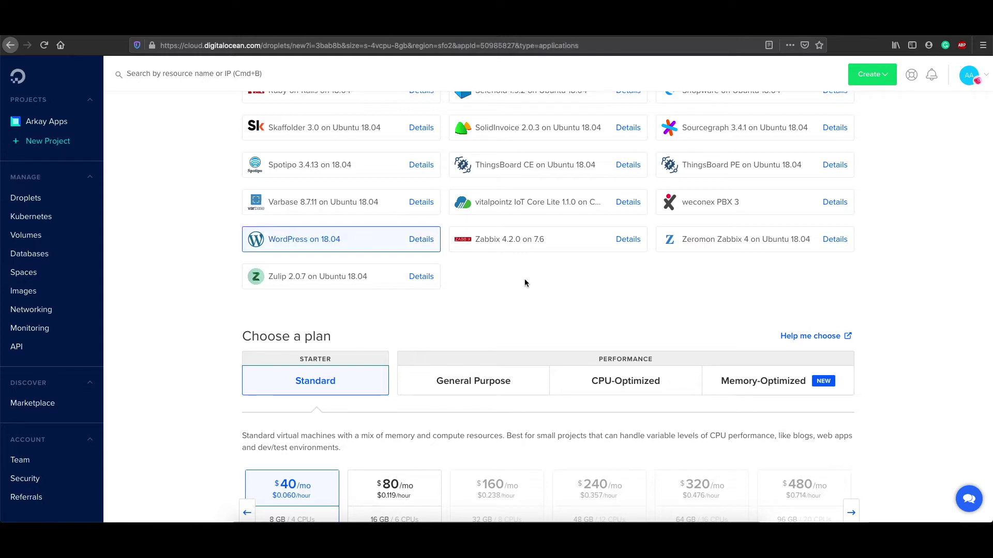
scroll(525, 283, down, 5)
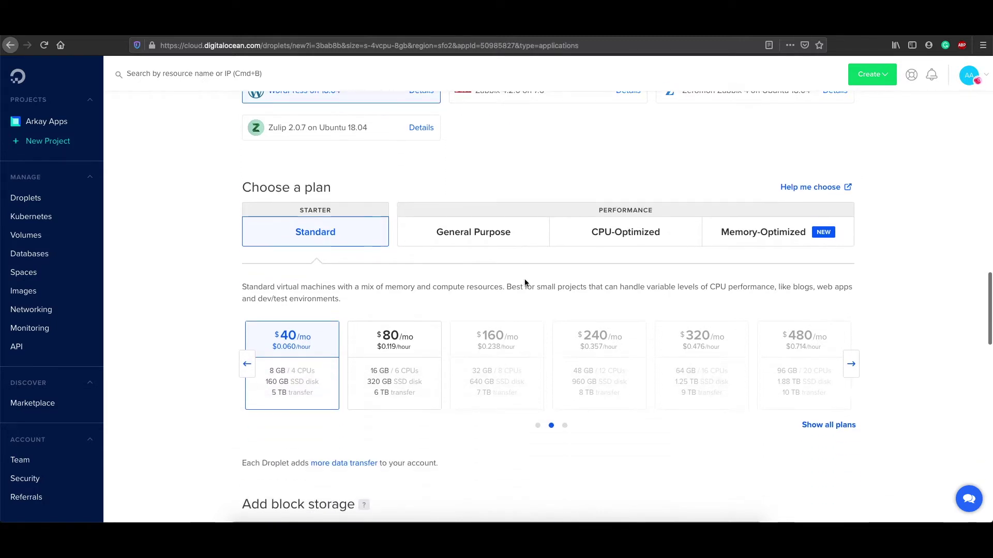
Step: Select the $5/mo plan with 1 GB and 1 CPU
scroll(525, 282, down, 3)
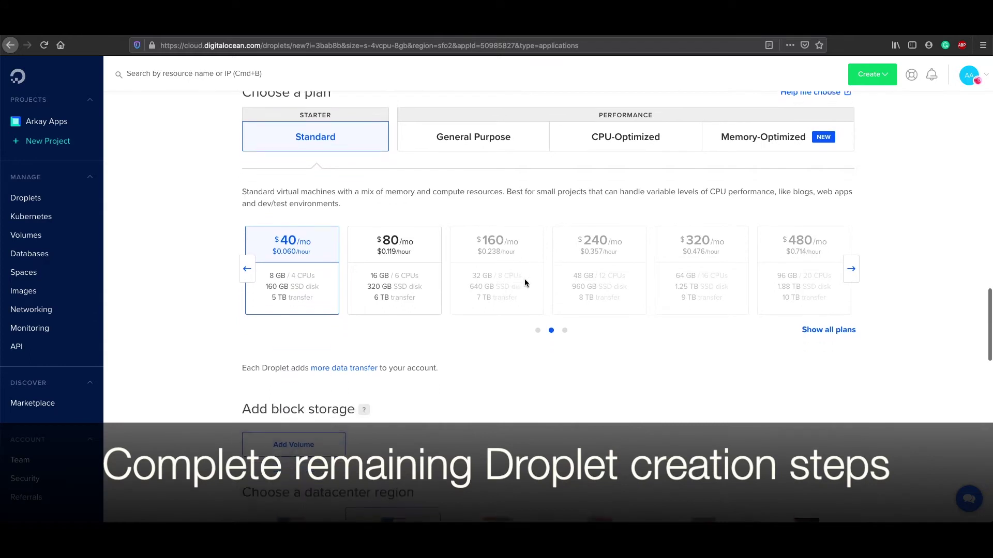
scroll(357, 232, left, 10)
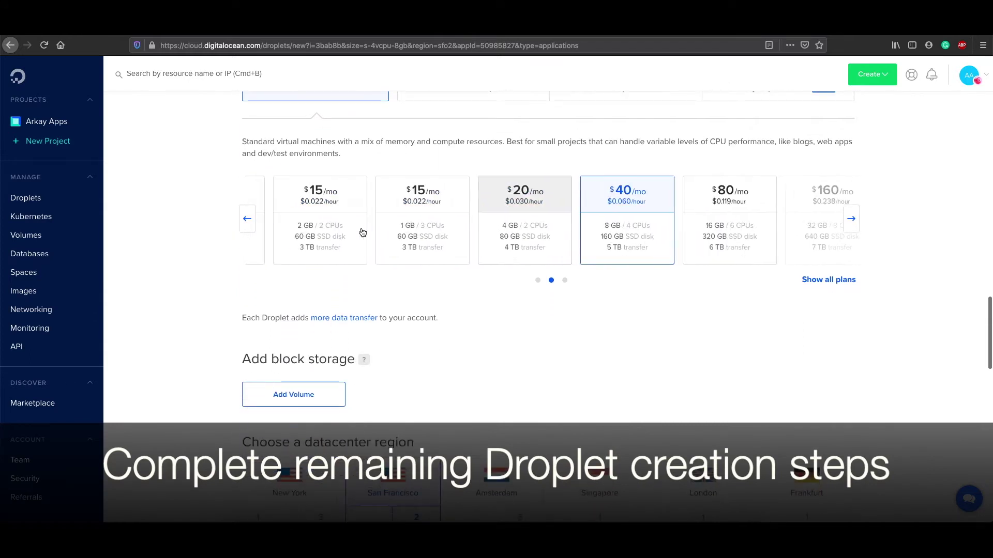
scroll(365, 231, left, 2)
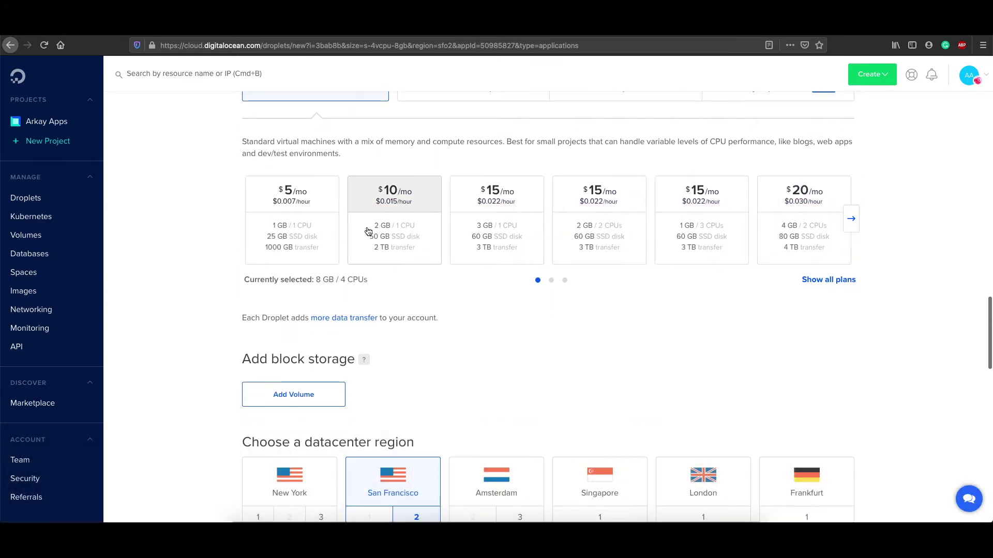
click(320, 226)
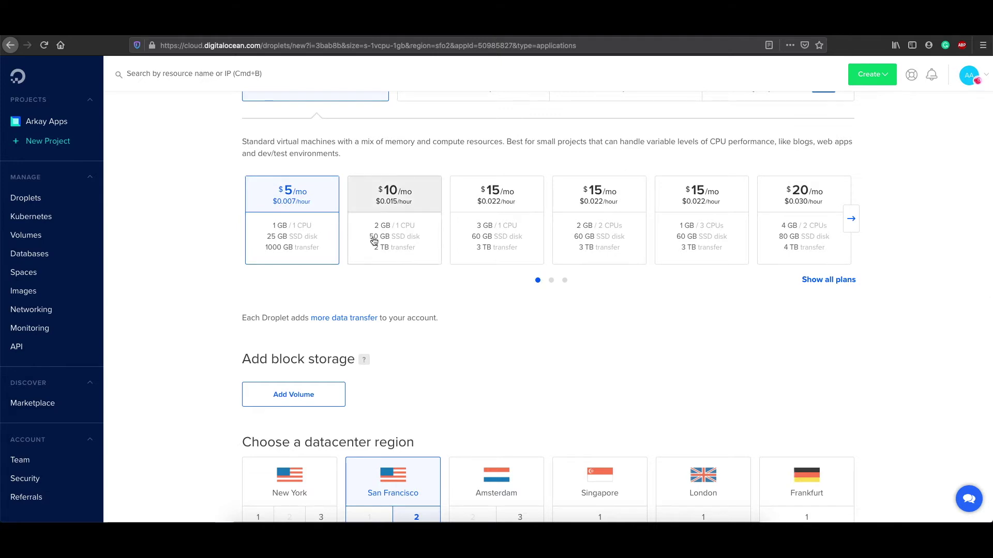
Step: Place the Droplet in the Bangalore datacenter region
scroll(571, 311, down, 10)
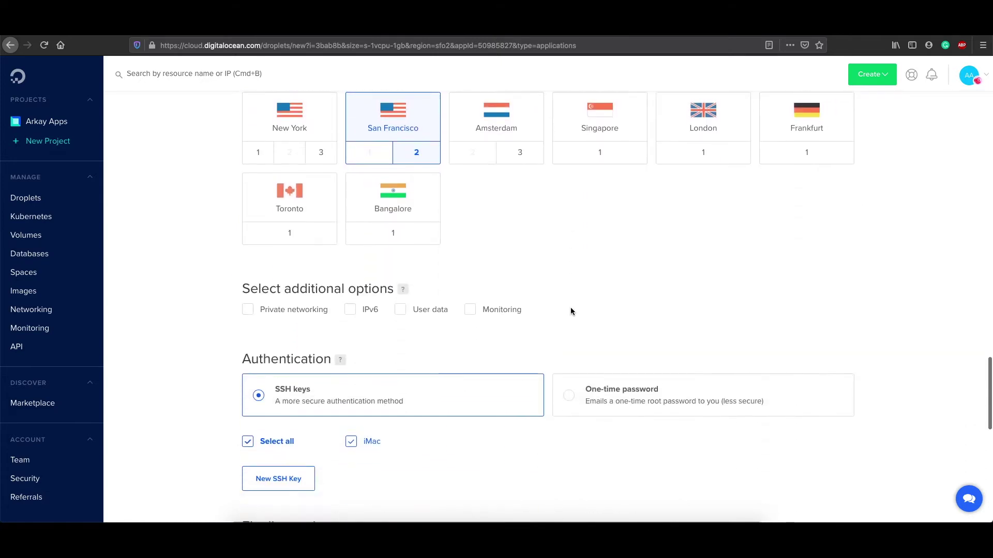
scroll(569, 305, up, 3)
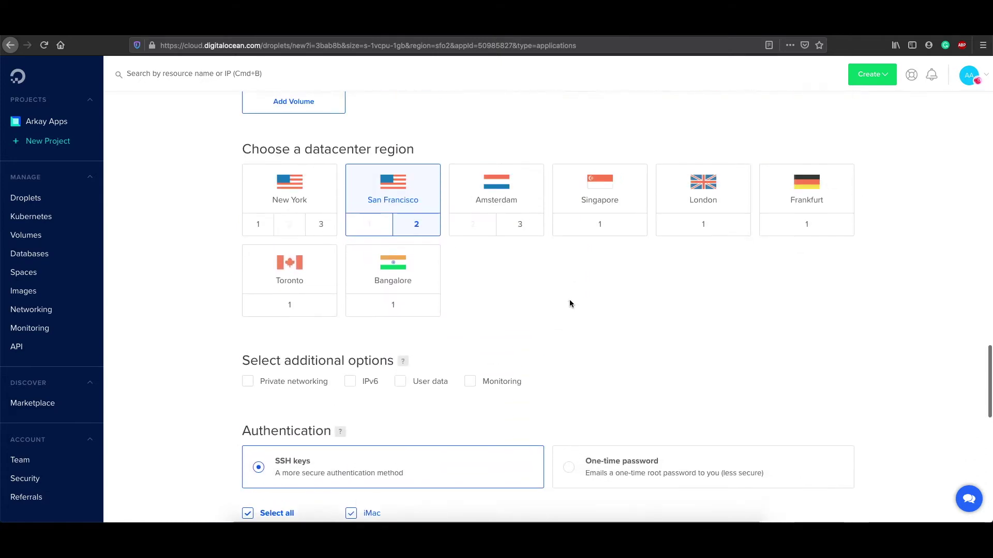
click(389, 271)
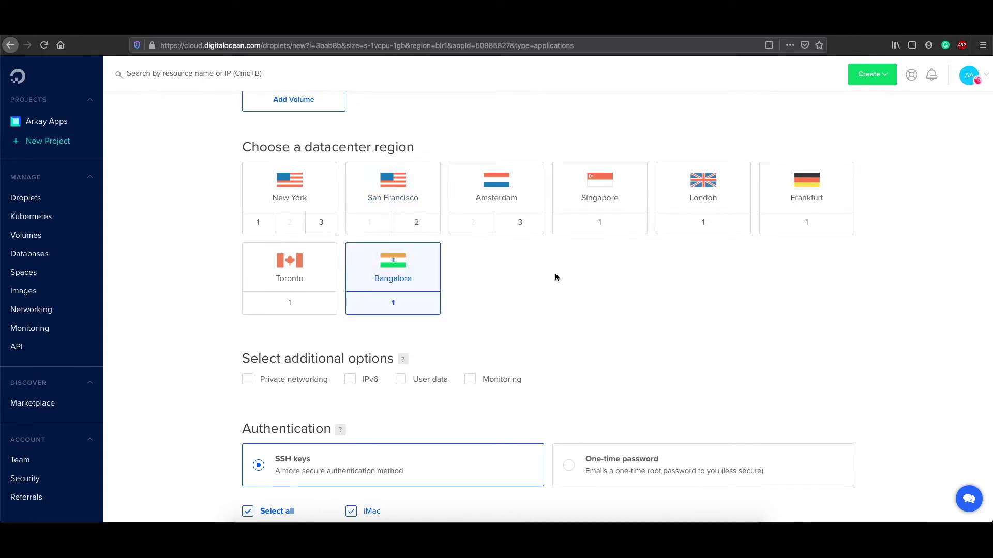
scroll(577, 298, down, 2)
scroll(576, 298, down, 3)
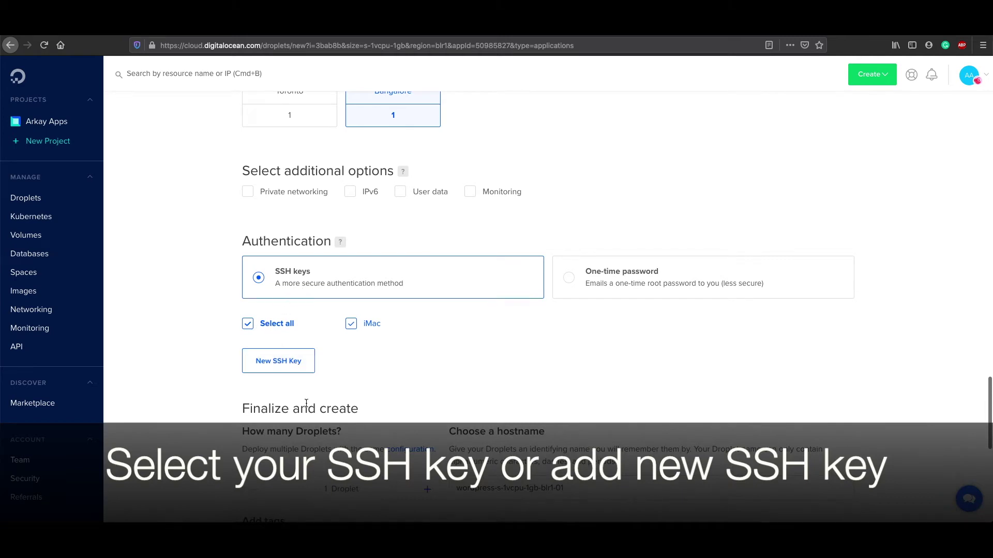
Step: Replace the generated hostname ending with 'test' to name it wordpress-test
scroll(371, 418, down, 3)
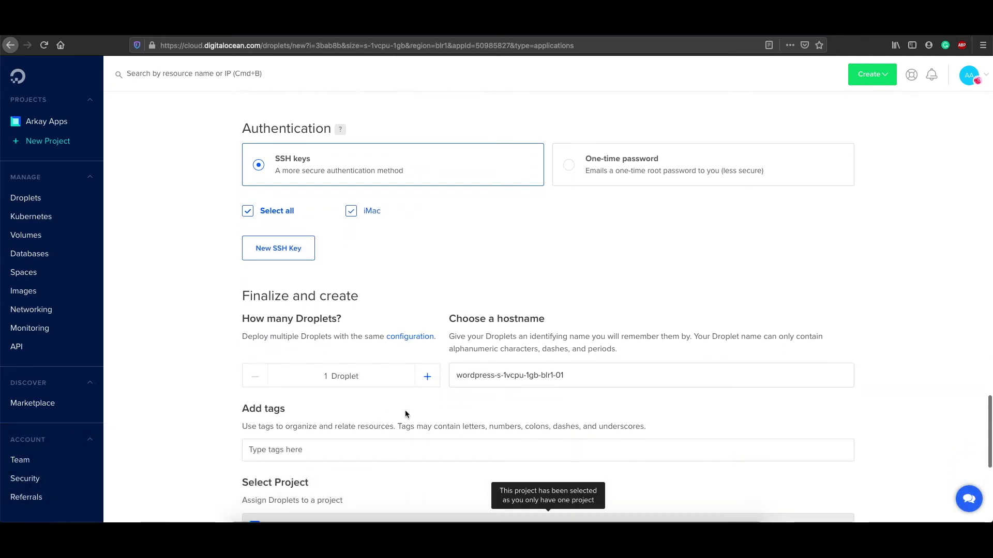
drag(590, 374, 495, 379)
text(test)
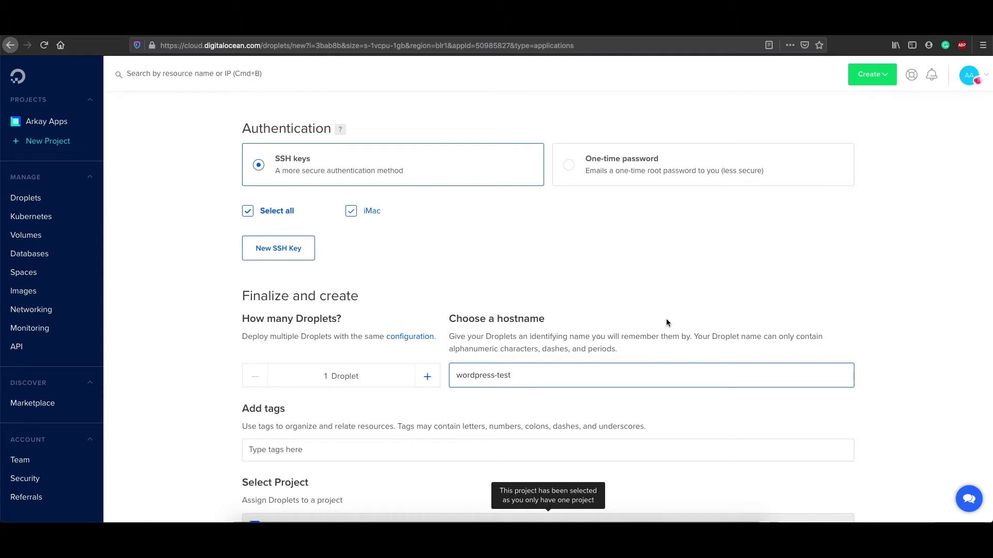
Step: Create the Droplet and copy its IP address 142.93.216.82
scroll(666, 320, down, 3)
scroll(666, 322, down, 4)
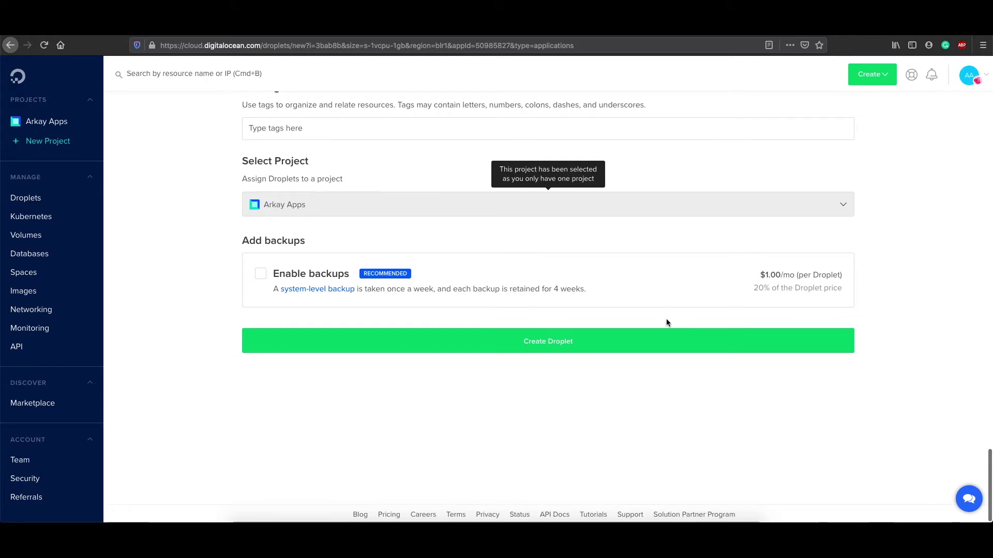
click(563, 345)
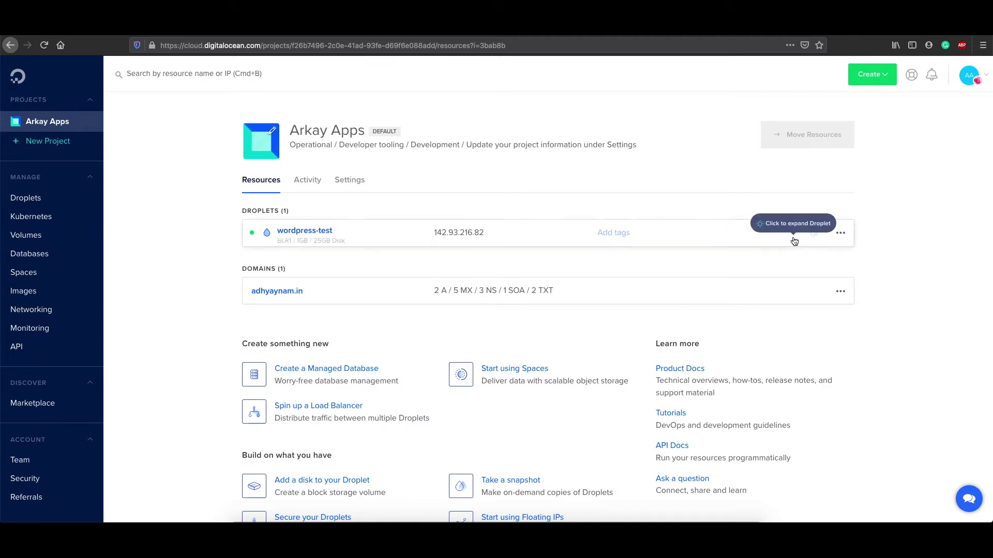
click(494, 233)
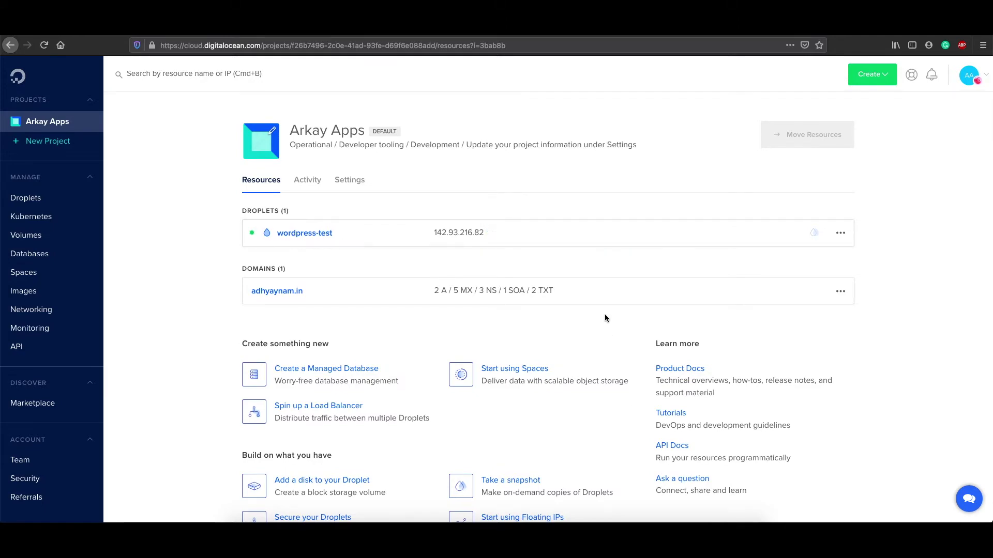
Step: Launch Terminal, enlarge its font, and move the window up and left
key(super+space)
text(qui)
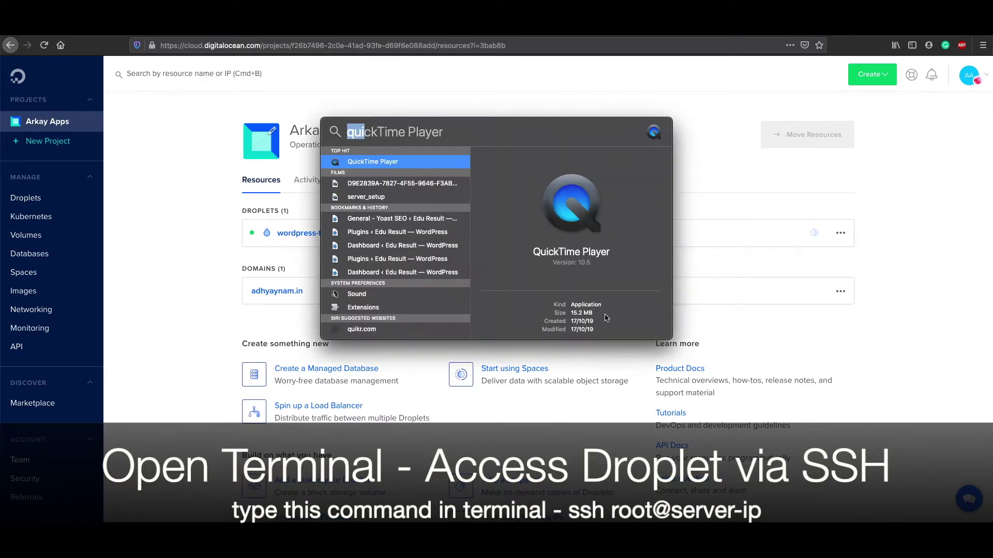
text(terminal)
key(Return)
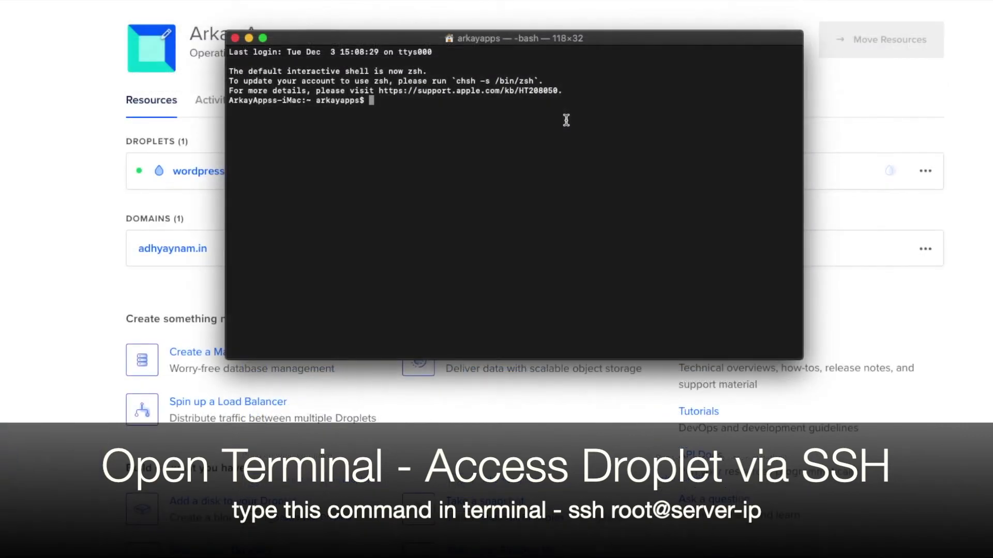
key(super+equal)
key(super+equal)
key(super+equal)
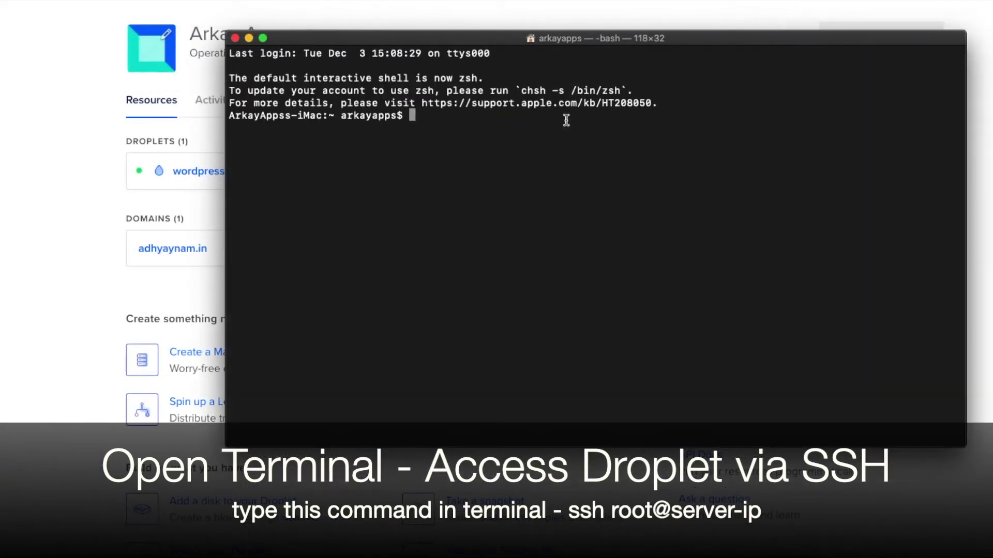
drag(736, 37, 640, 17)
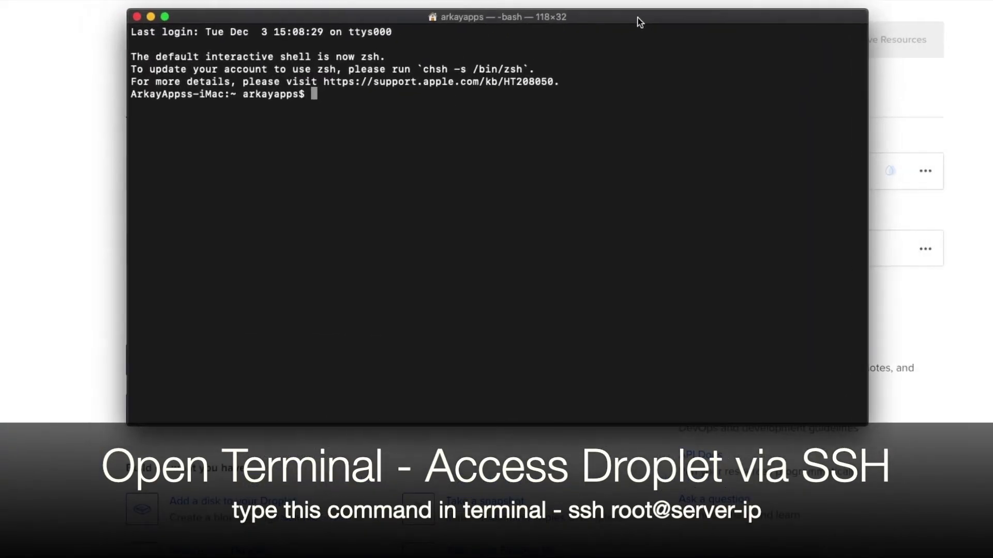
text(ss)
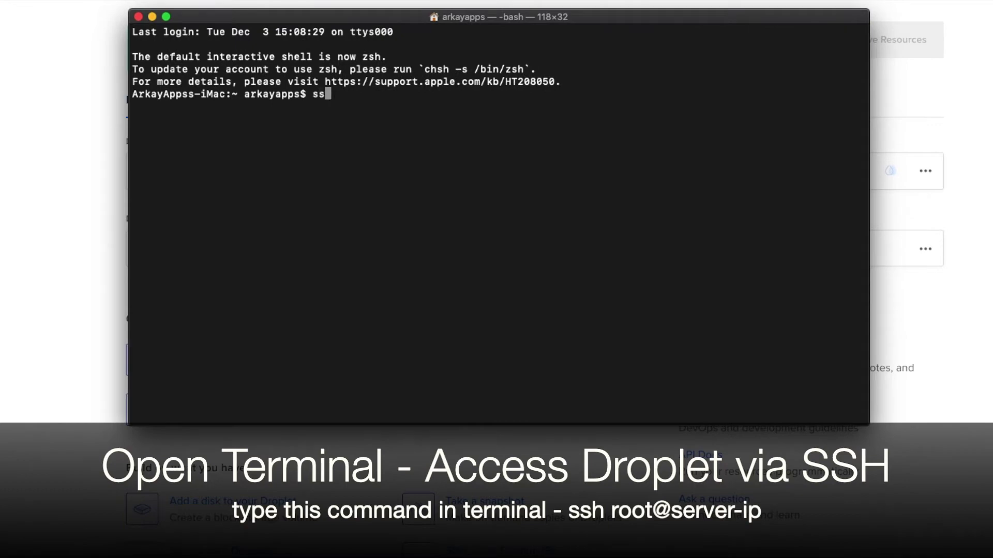
text(h root@)
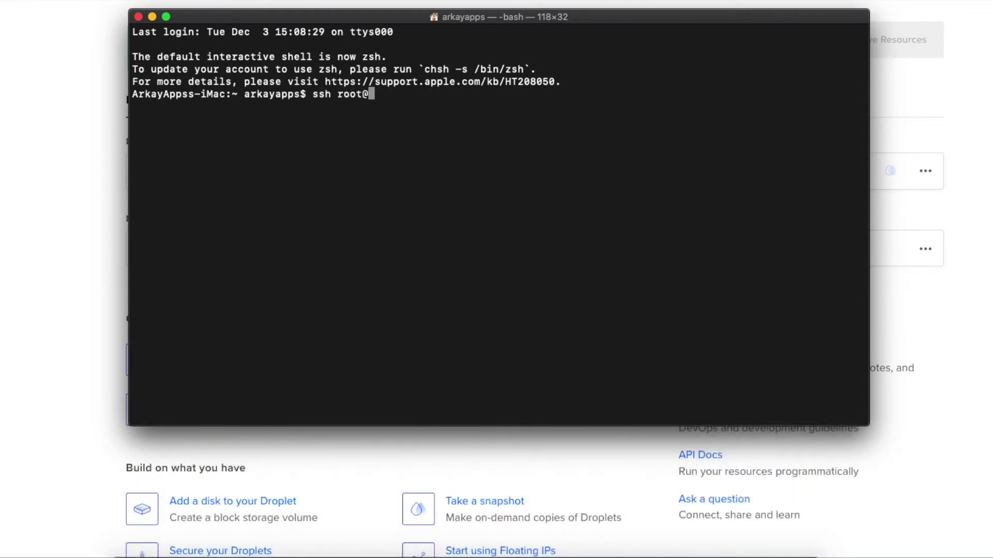
text(142.93.216.82)
key(Return)
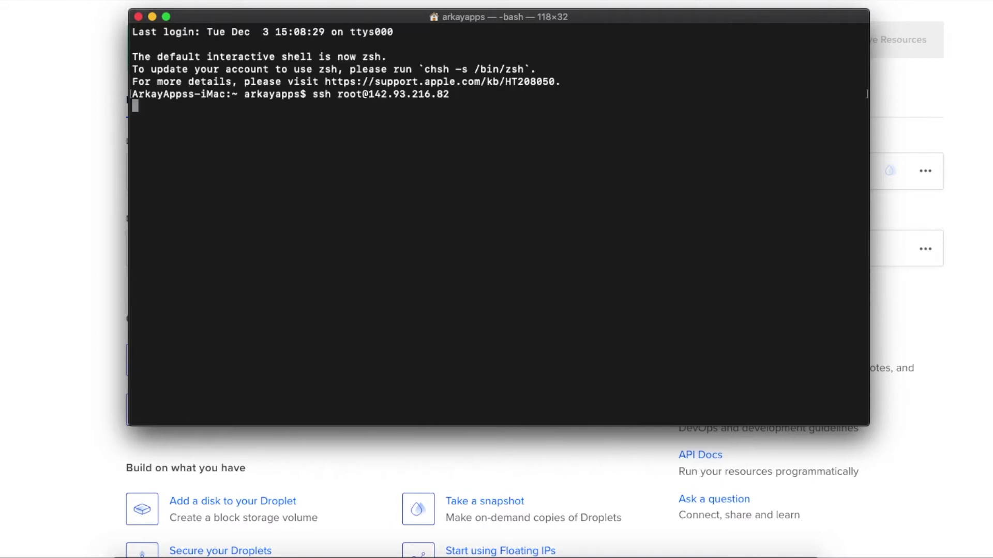
text(yes)
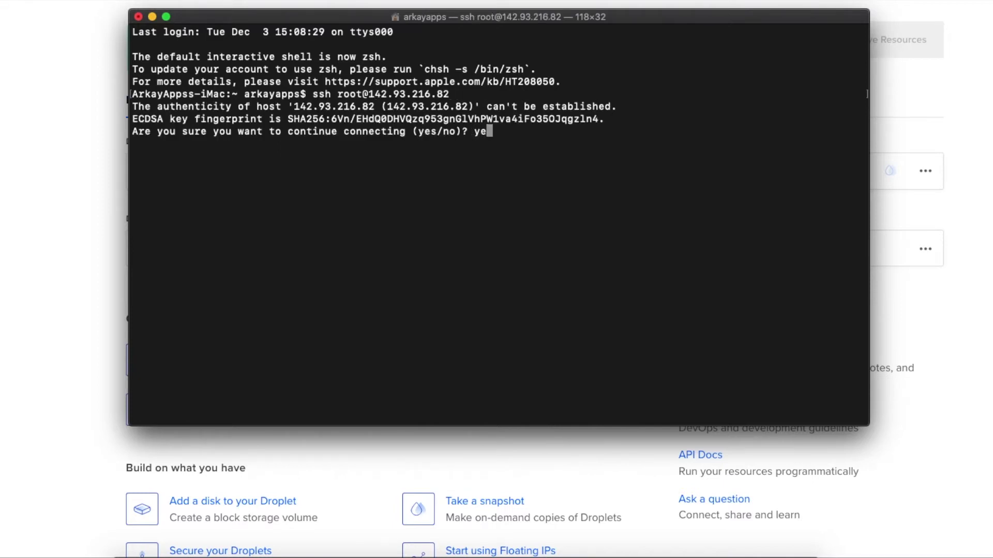
key(Return)
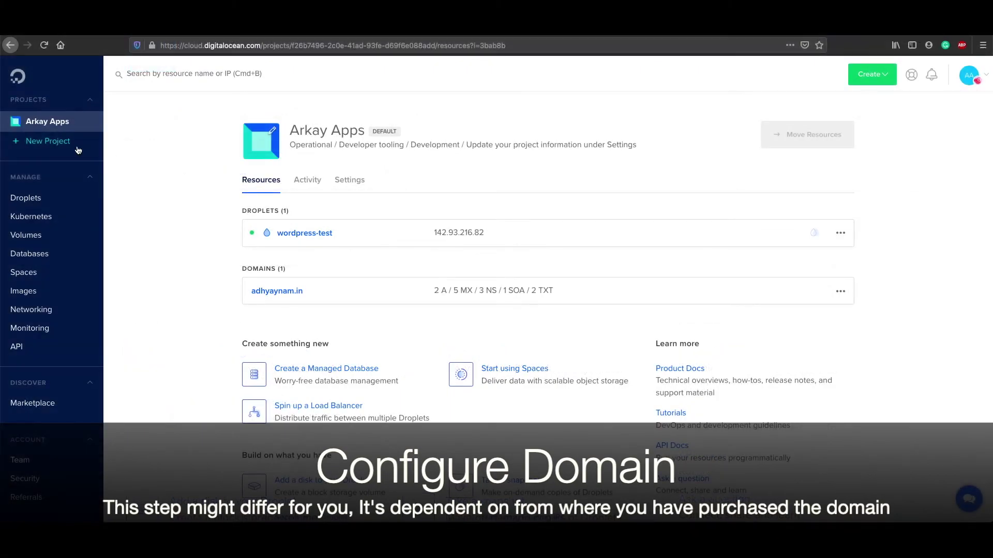
Step: Add an A record for @ on adhyaynam.in pointing to wordpress-test
click(39, 124)
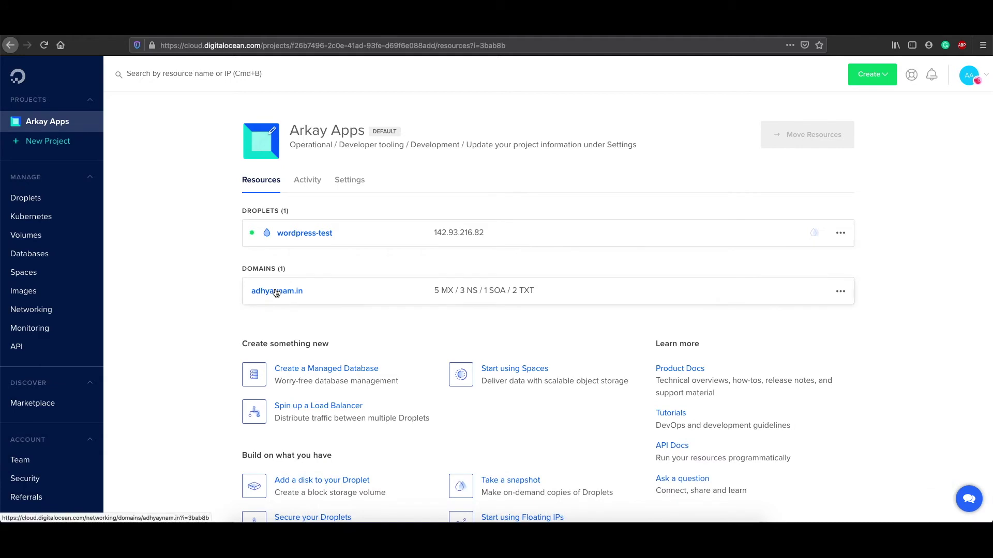
click(276, 292)
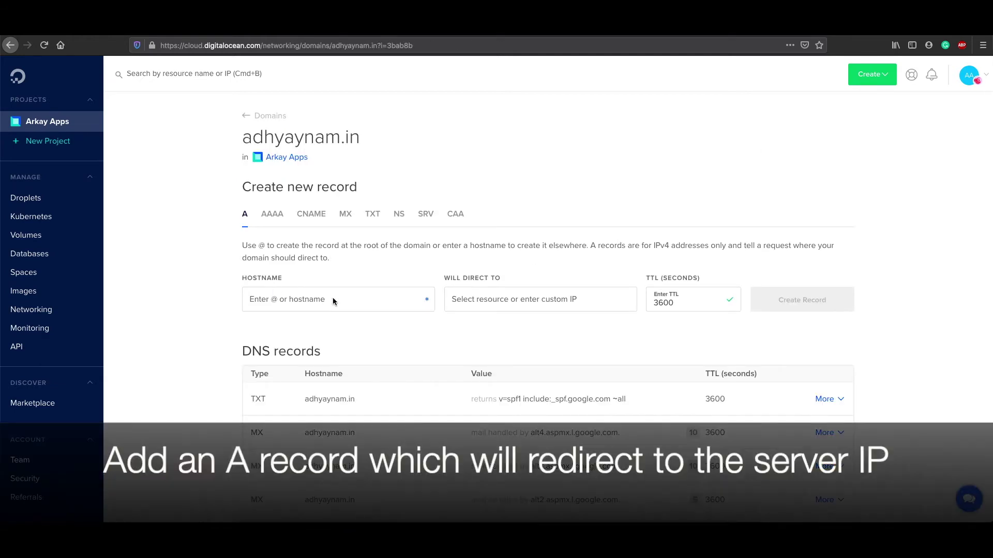
click(505, 294)
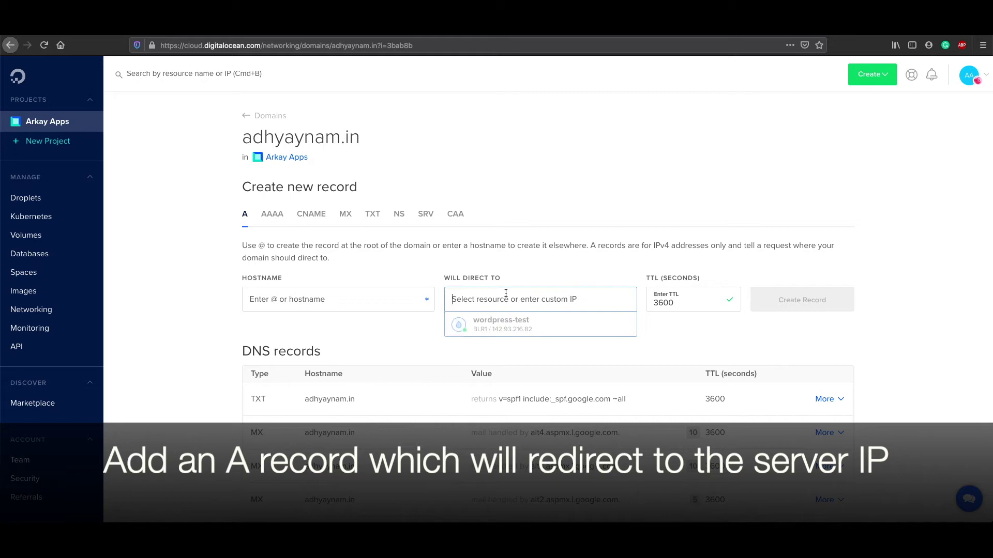
click(510, 326)
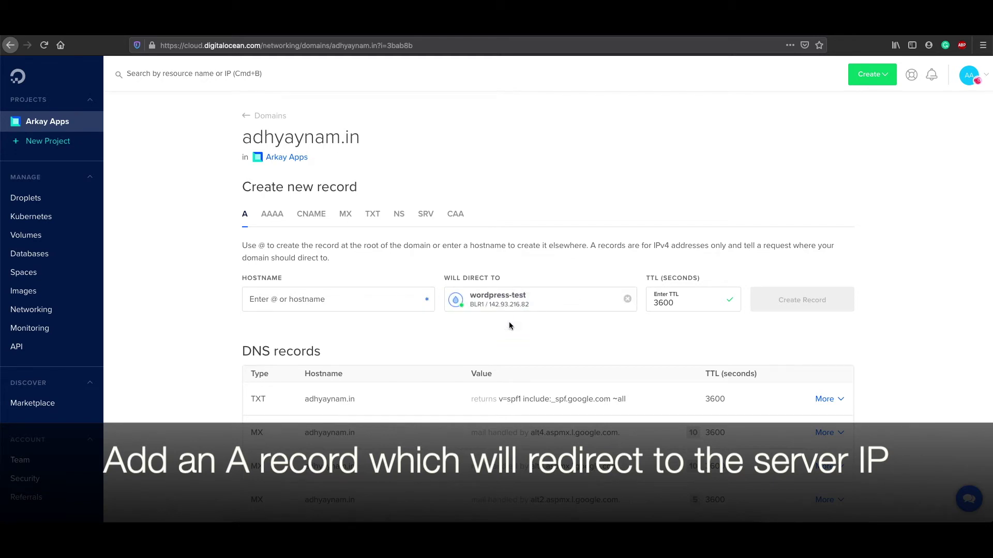
click(337, 300)
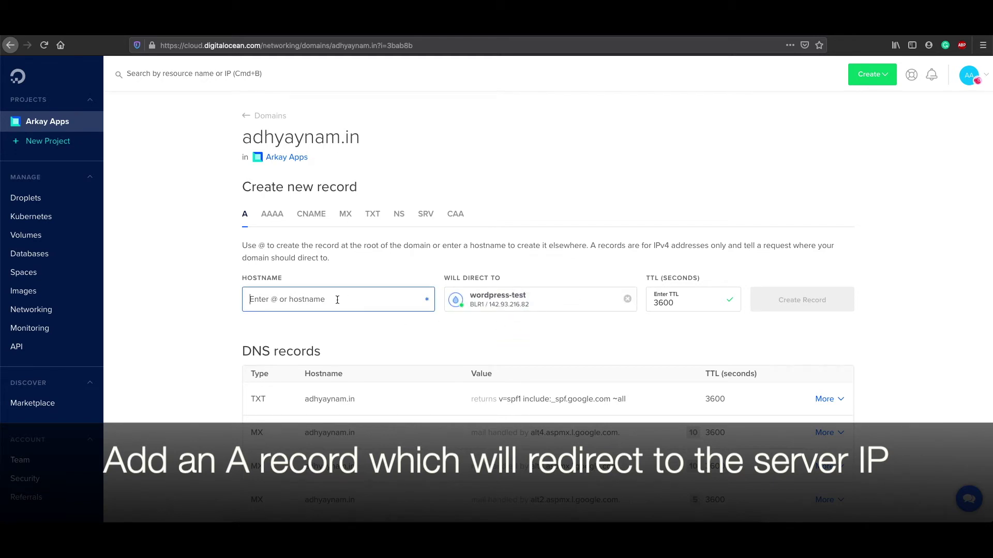
text(@)
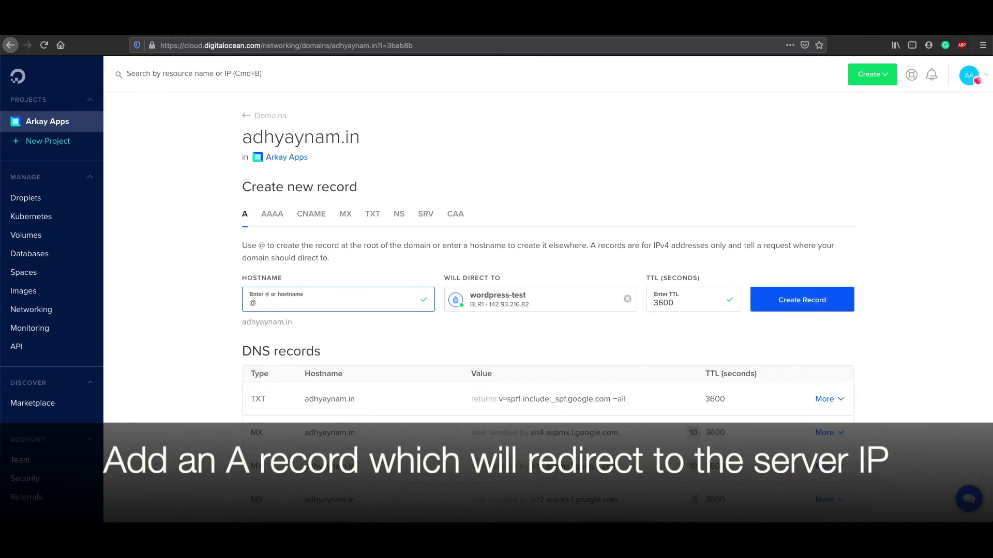
click(814, 309)
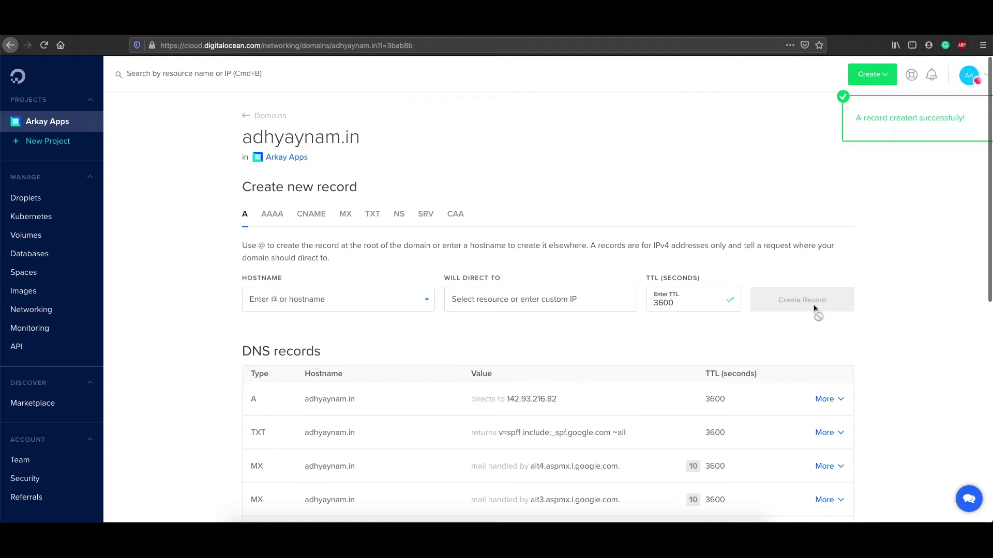
Step: Add an A record for www pointing to wordpress-test
click(363, 306)
text(www)
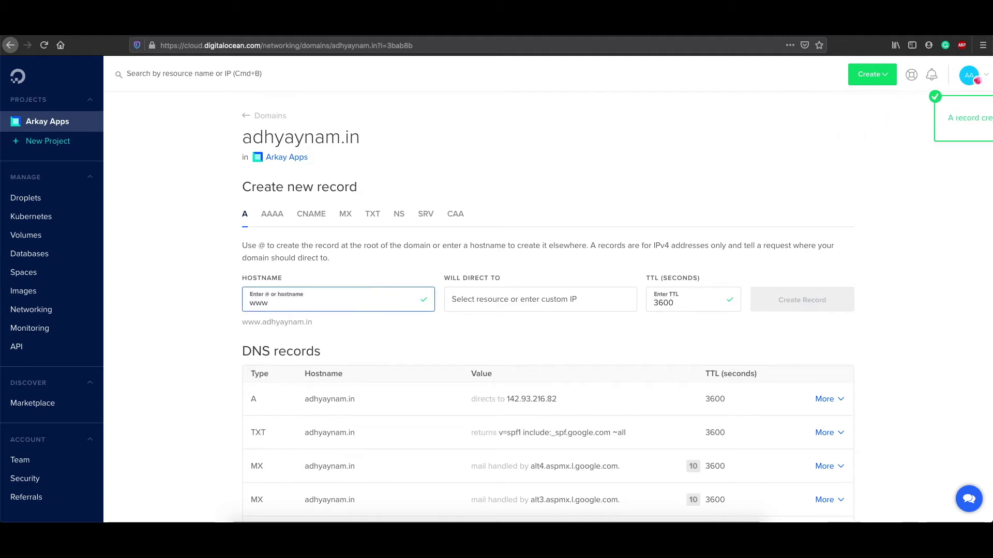
click(535, 301)
click(514, 328)
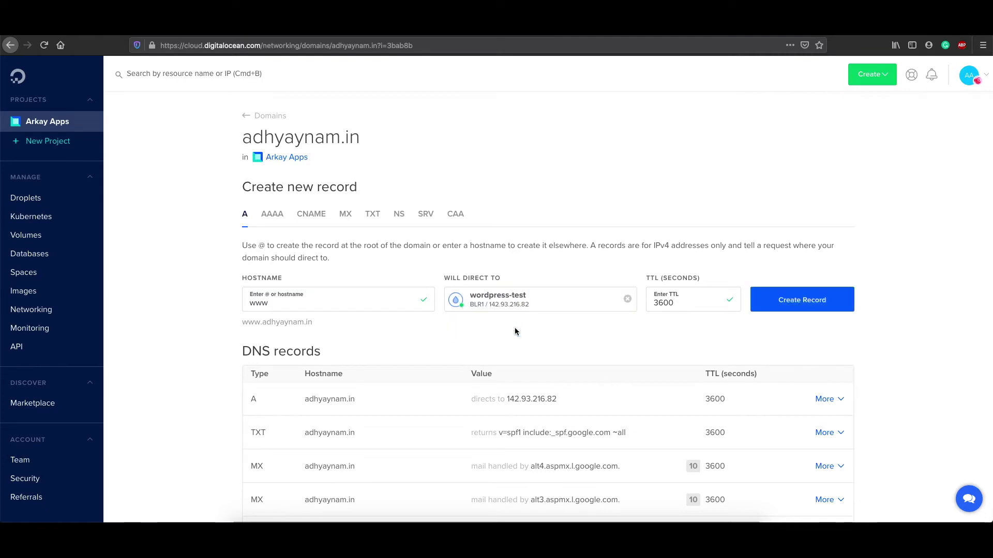
click(787, 304)
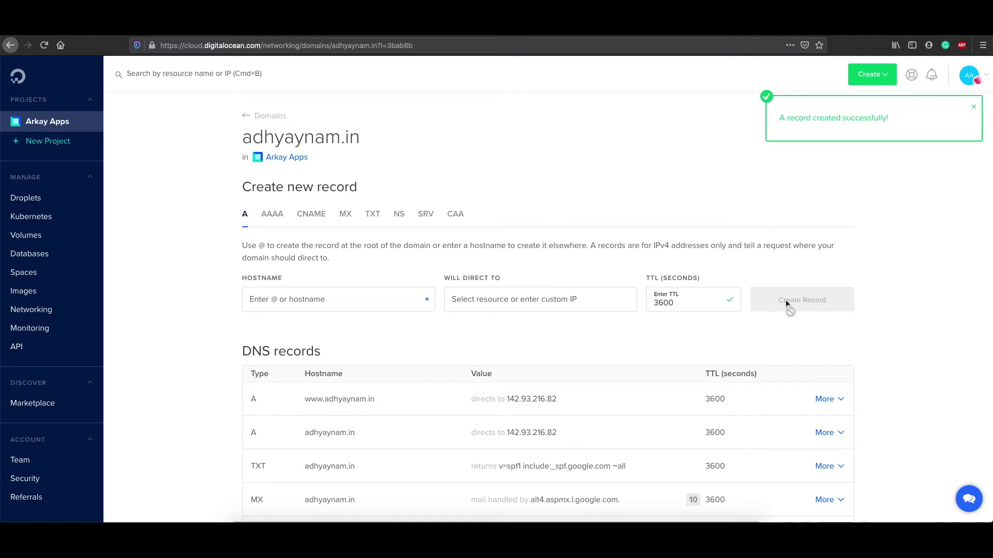
key(super+Tab)
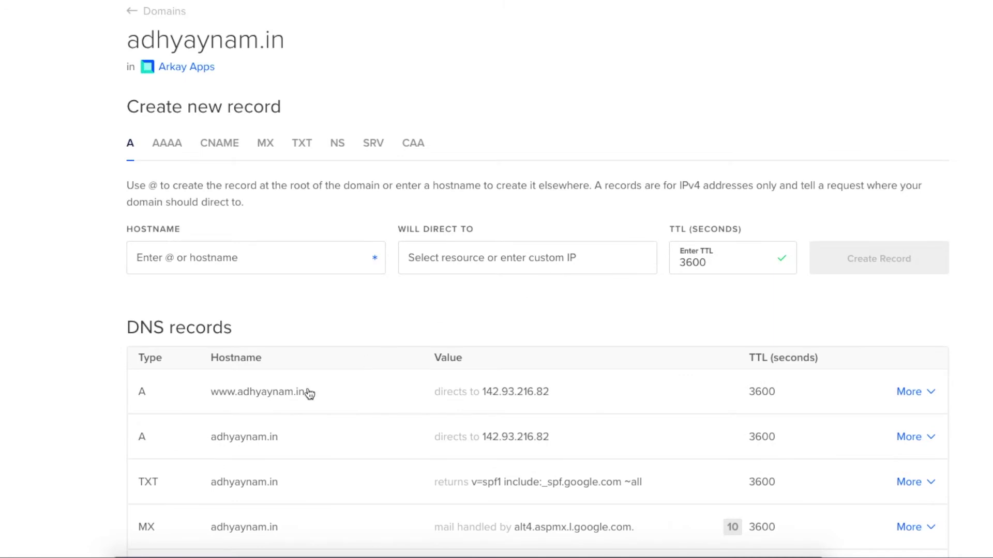
mouse_move(293, 444)
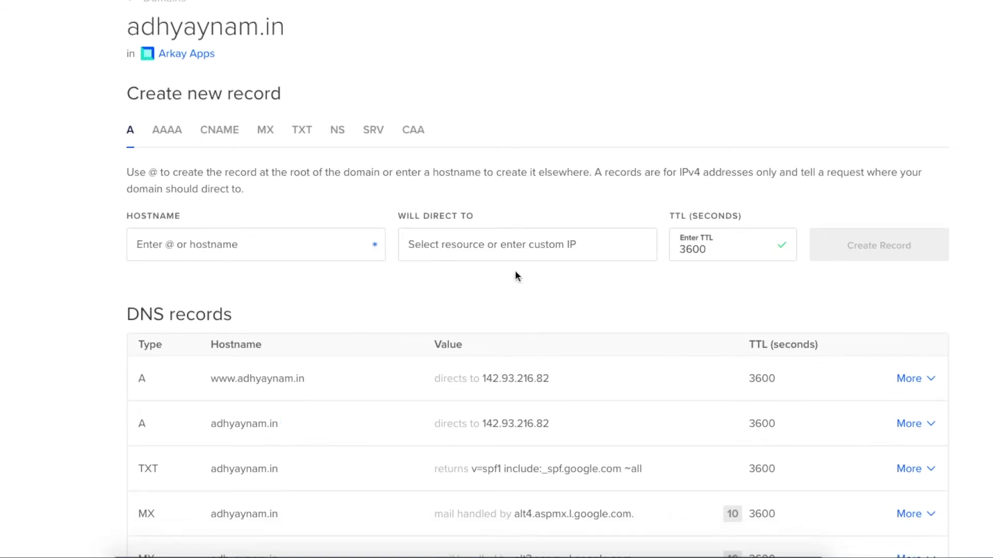
key(super+Tab)
right_click(595, 249)
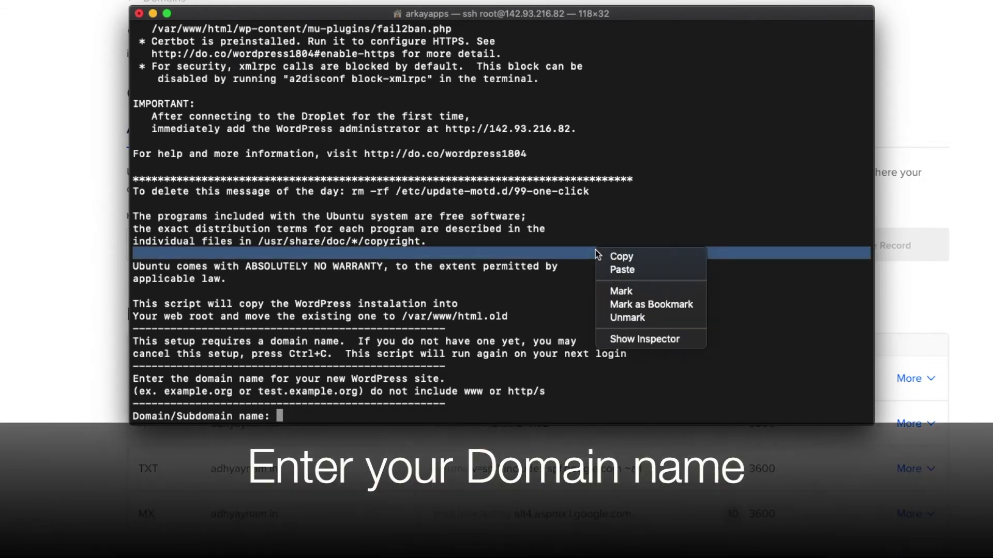
click(626, 278)
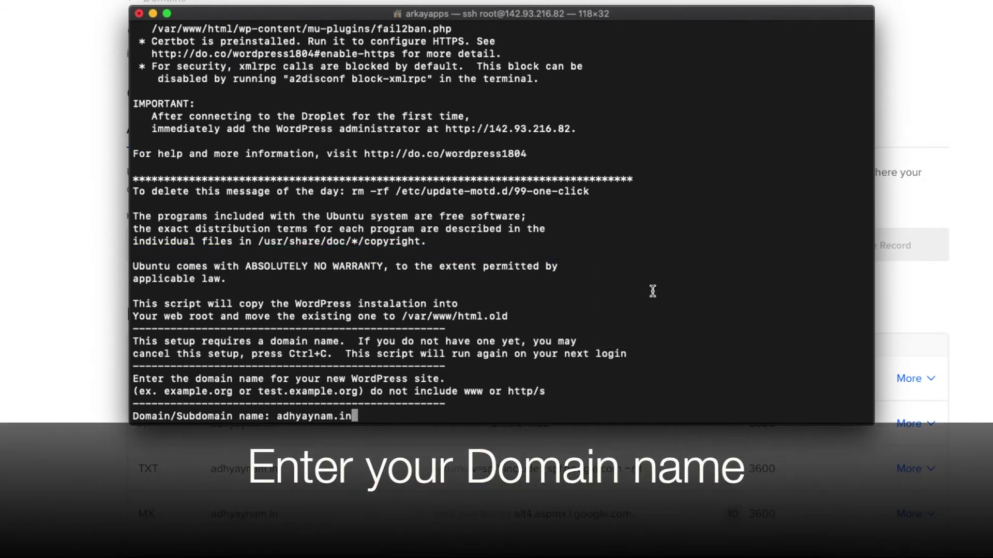
key(Return)
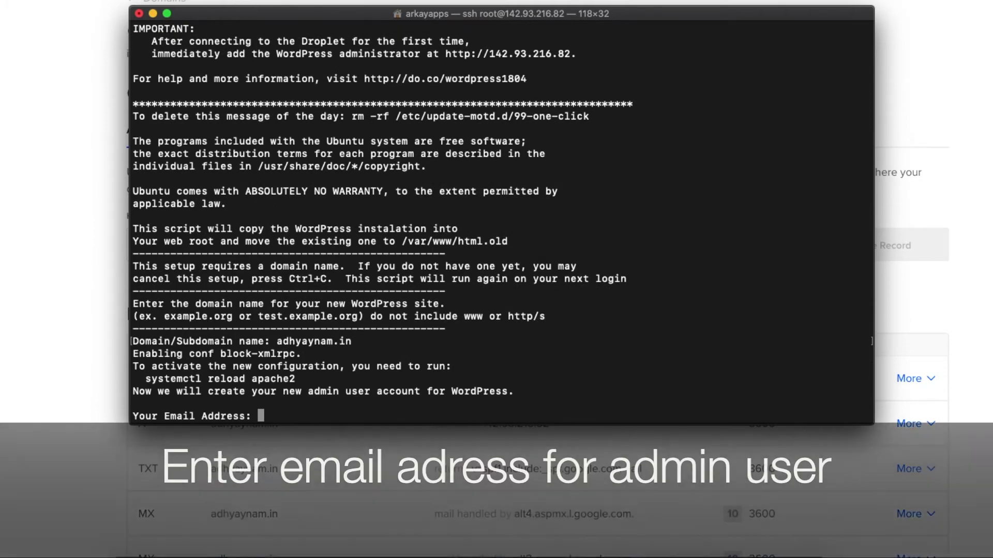
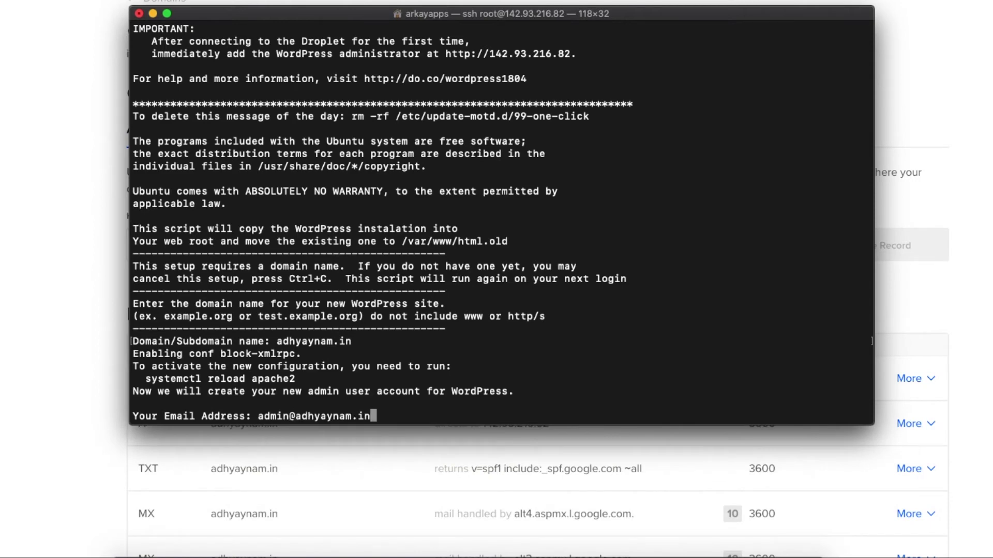
key(Return)
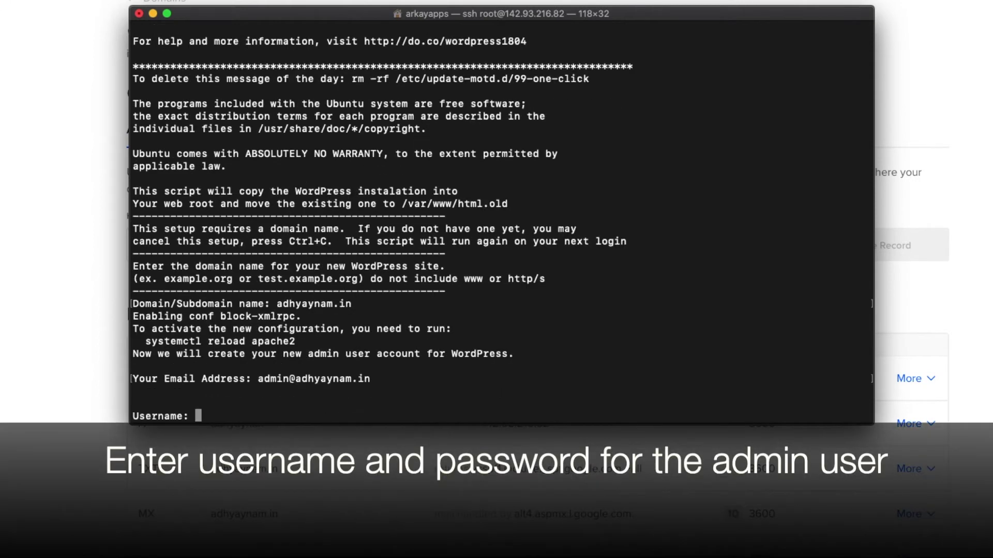
Step: Set the admin username to admin, submit the password, and title the blog 'My Blog'
text(admin)
key(Return)
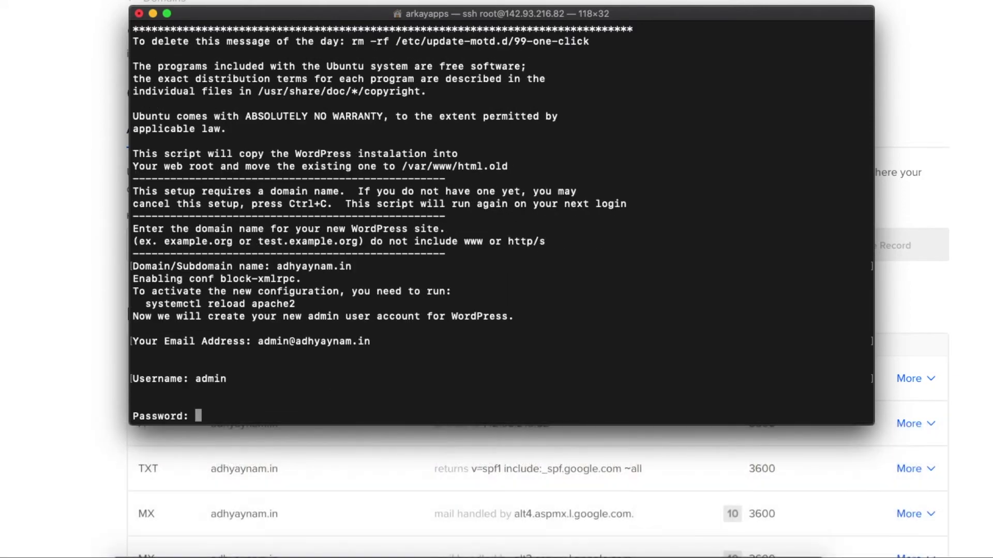
key(Return)
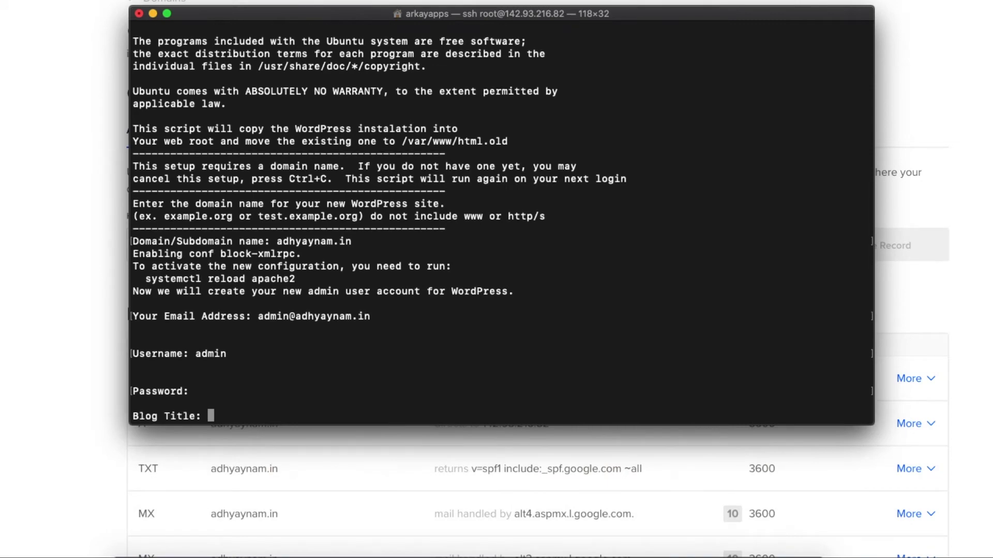
text(My)
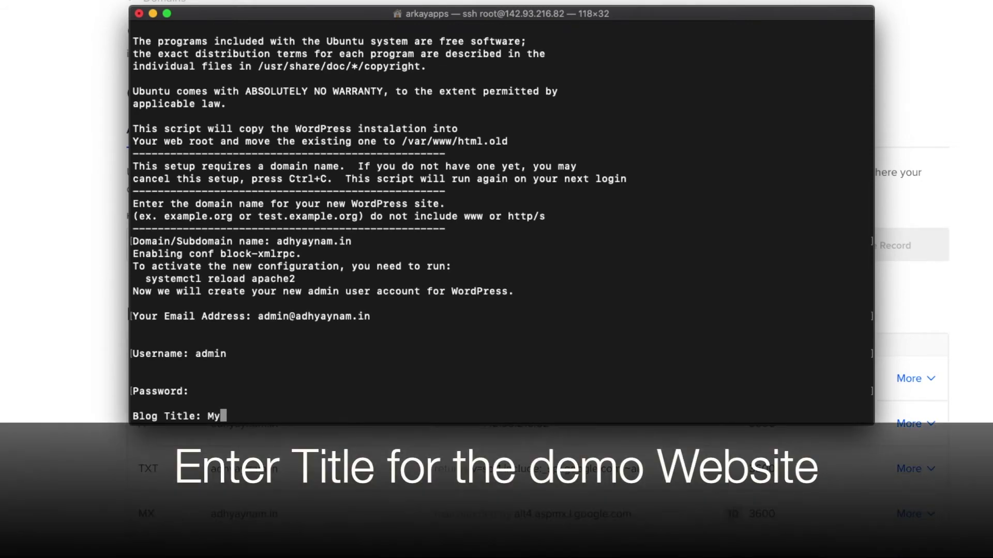
text( Blog)
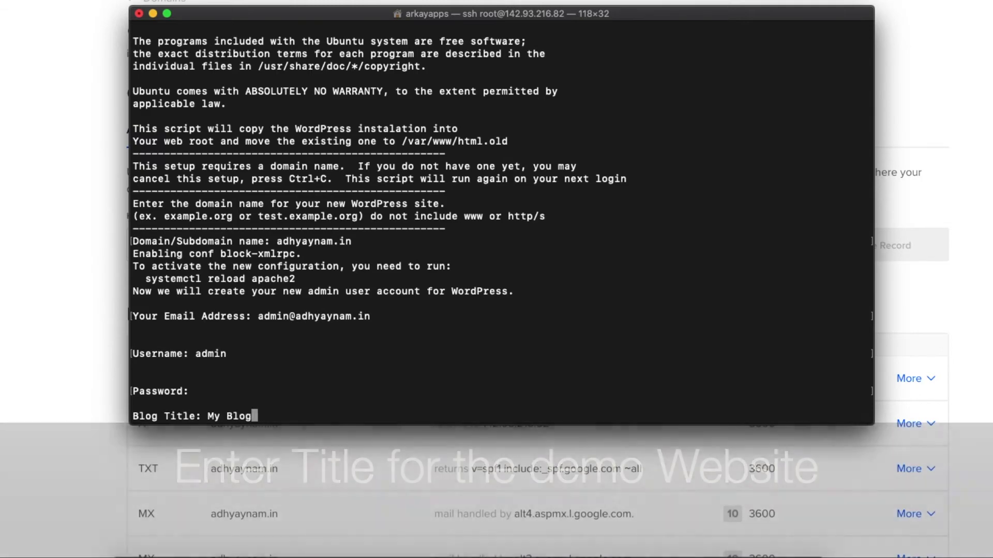
key(Return)
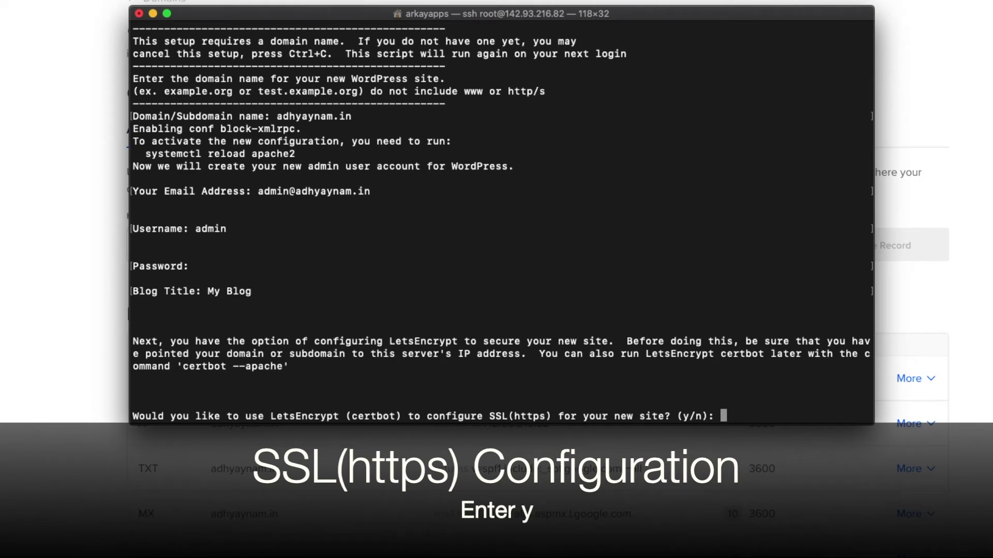
text(y)
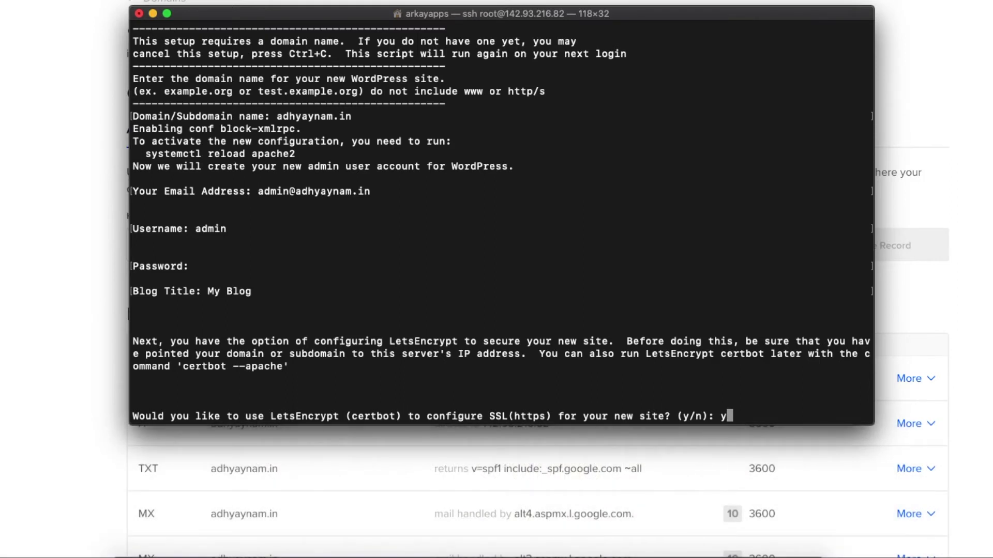
key(Return)
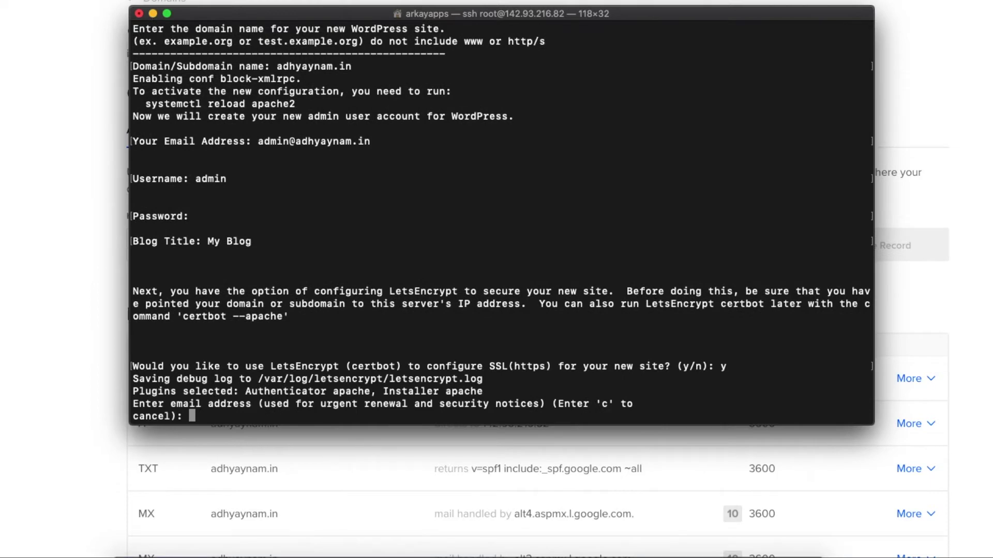
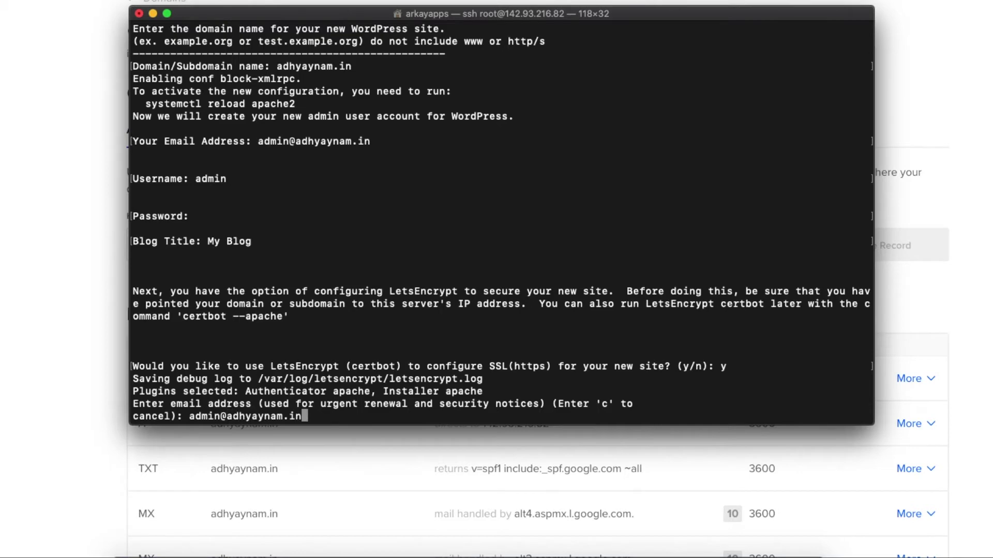
key(Return)
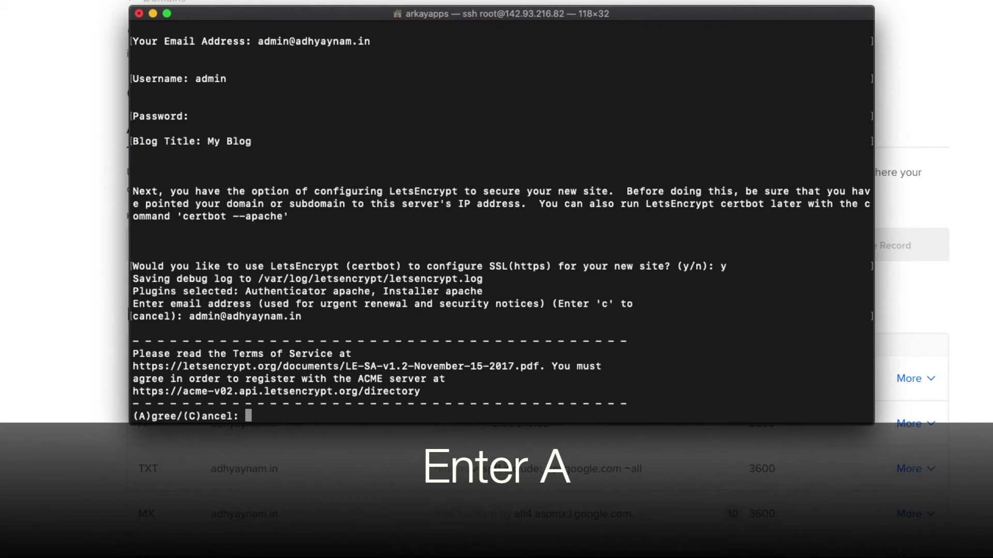
text(A)
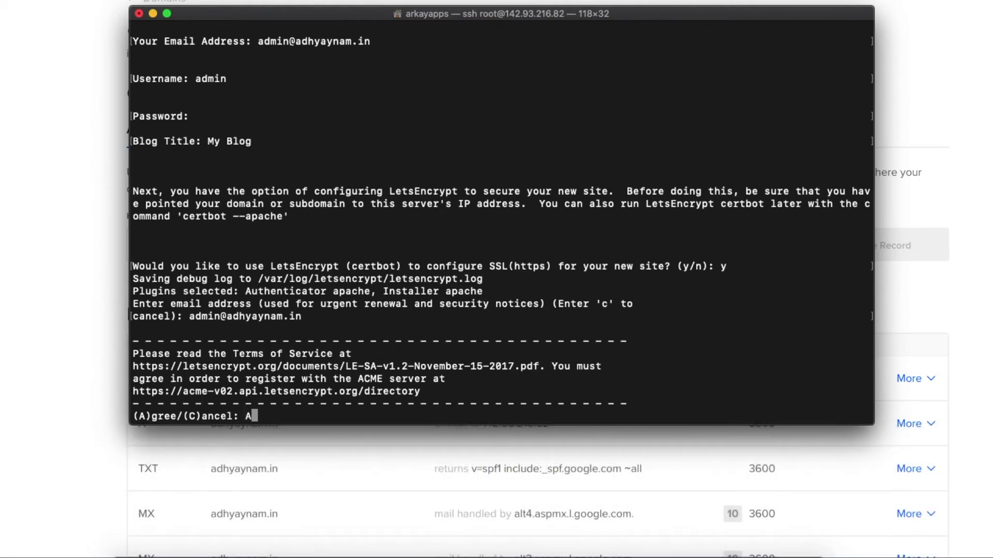
key(Return)
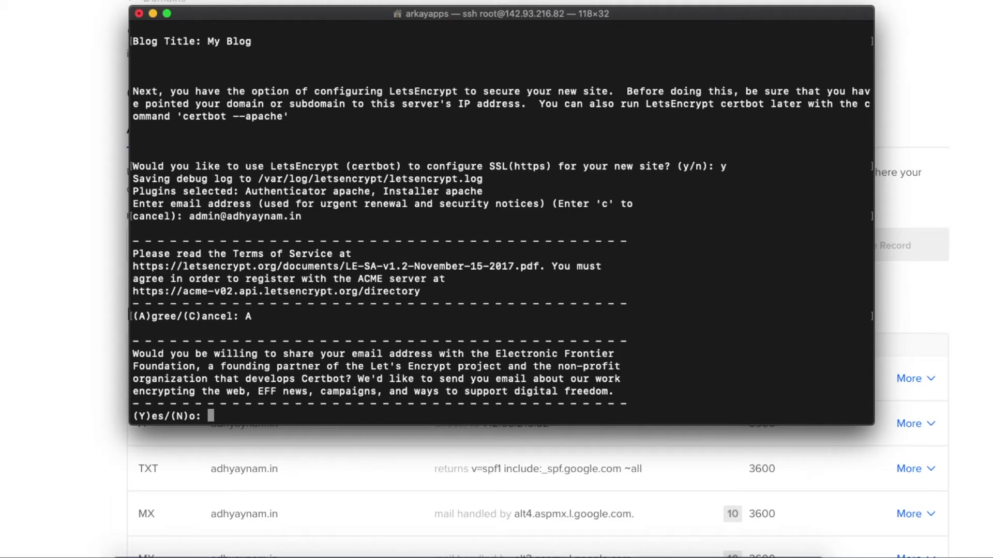
text(N)
key(Return)
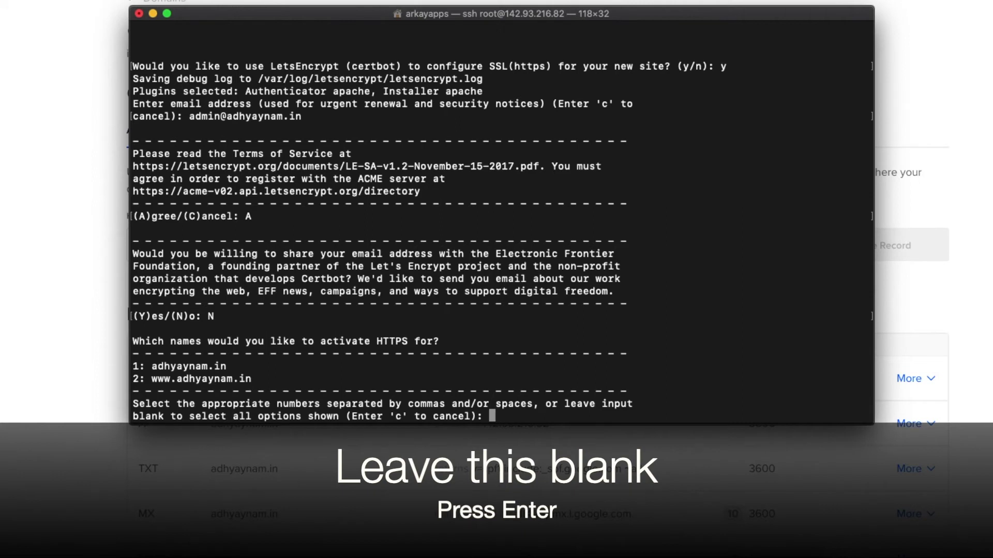
key(Return)
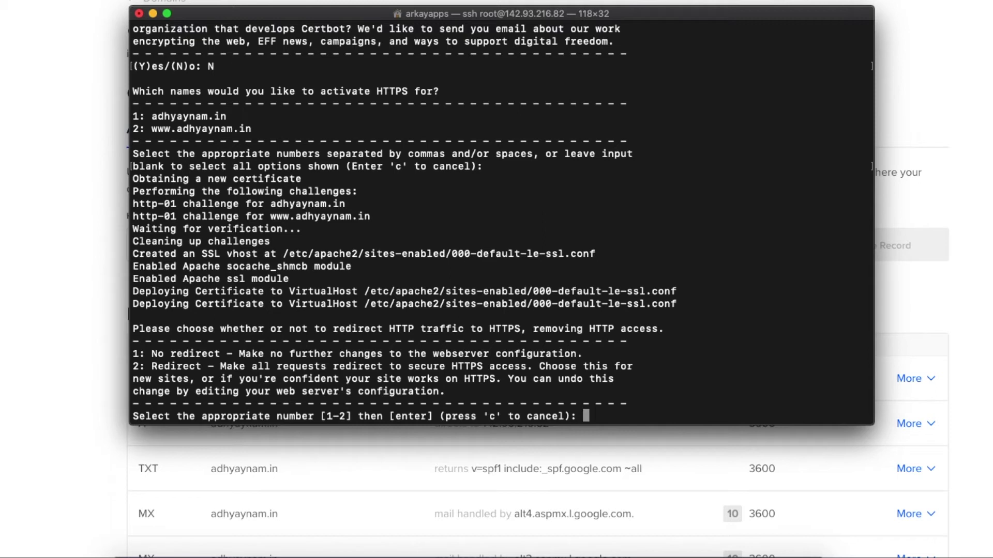
Step: Choose option 2 to redirect all HTTP traffic to HTTPS
text(2)
key(Return)
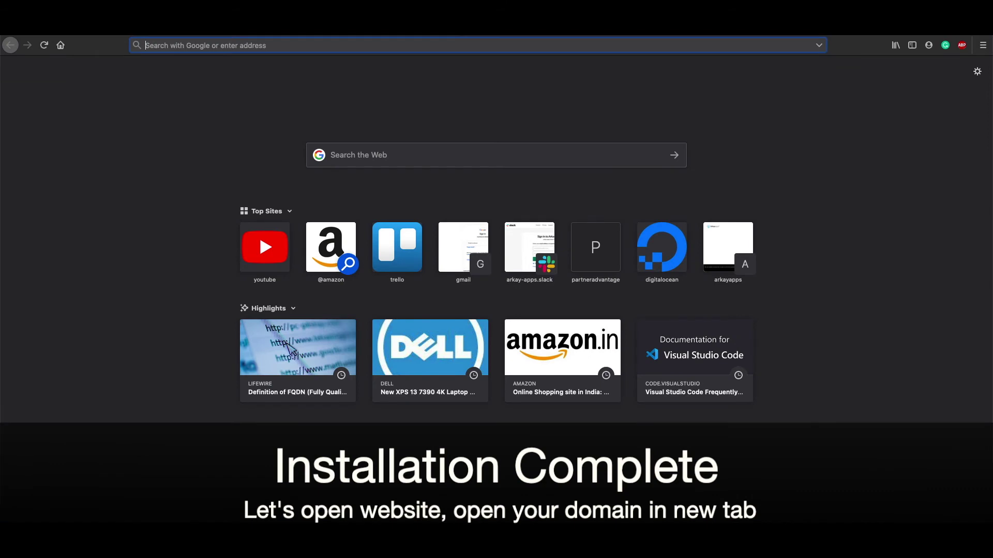
Step: Load adhyaynam.in in a new browser tab and scroll through the My Blog page
click(460, 27)
text(adhyaynam.in)
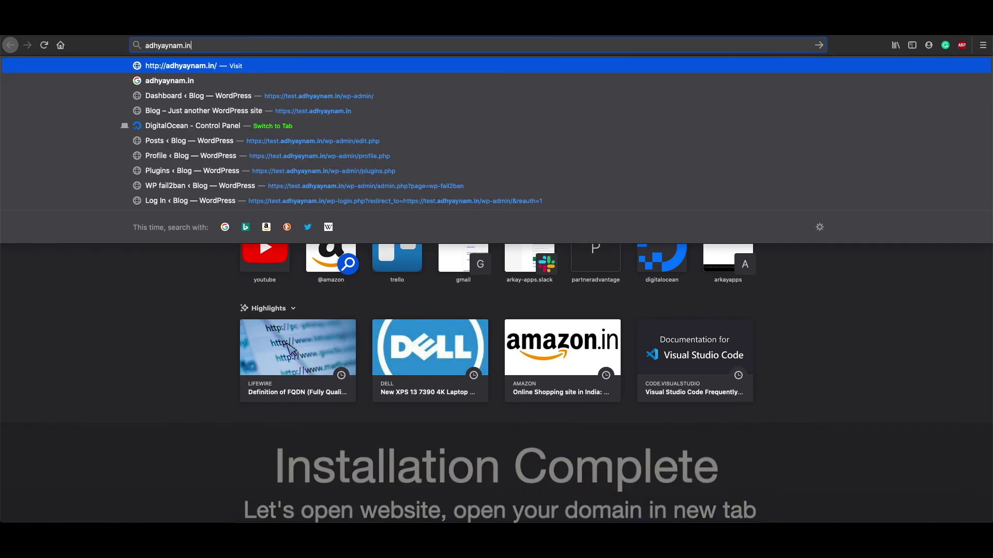
key(Return)
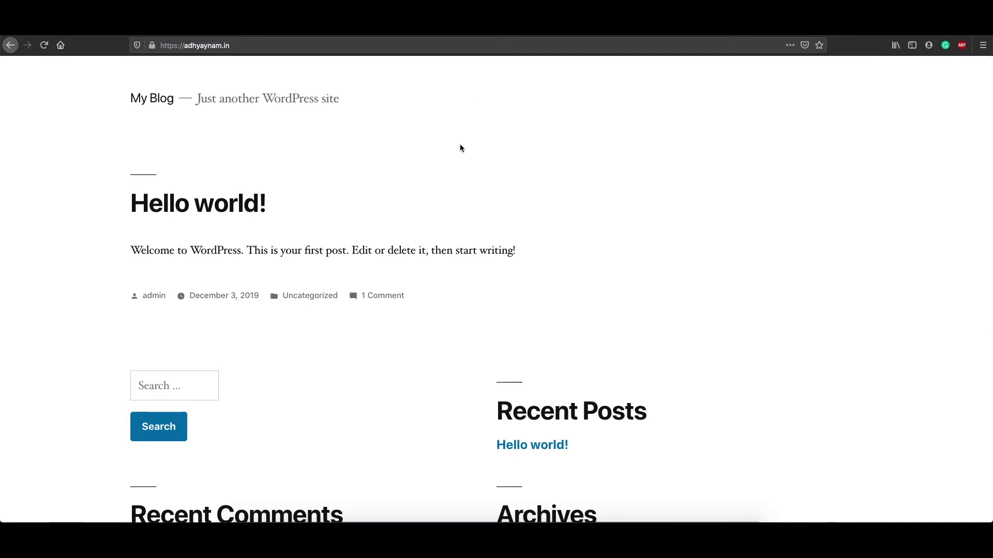
scroll(659, 298, down, 5)
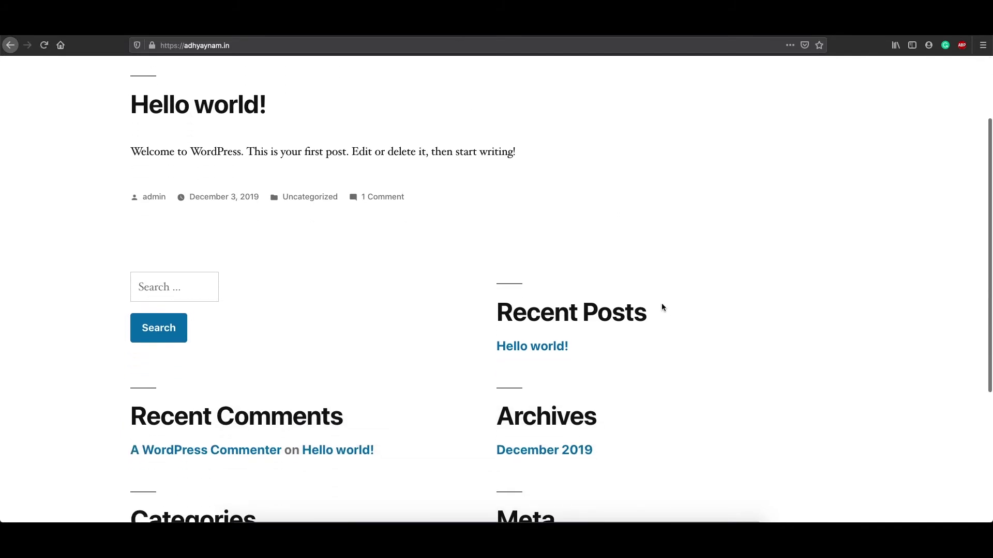
scroll(668, 311, down, 2)
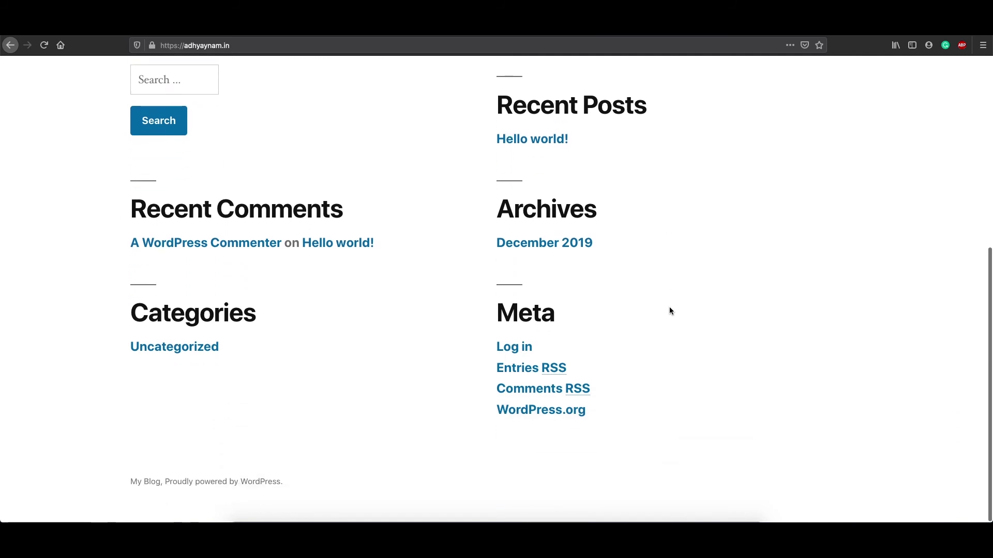
scroll(671, 310, up, 7)
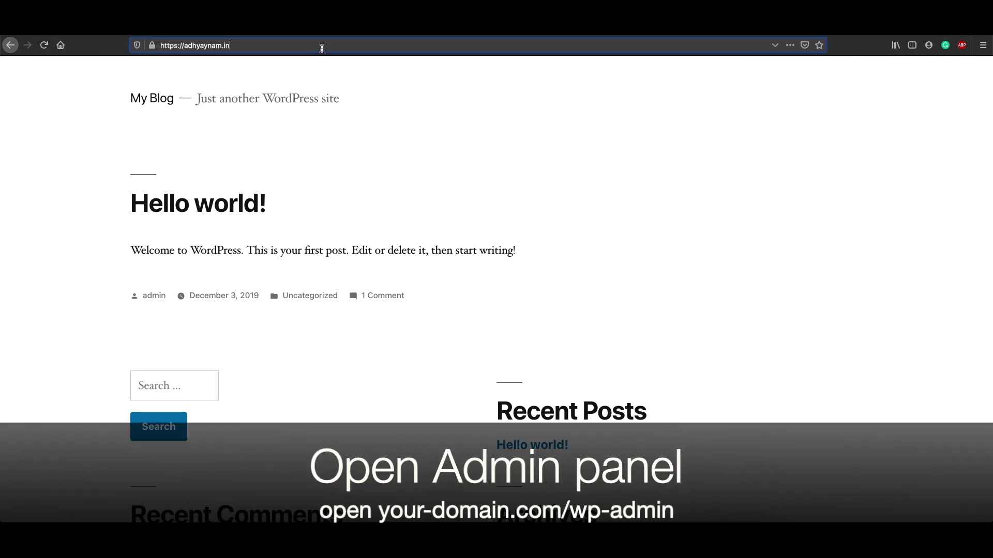
Step: Go to the site's /wp-admin login page
click(321, 45)
key(Right)
text(/)
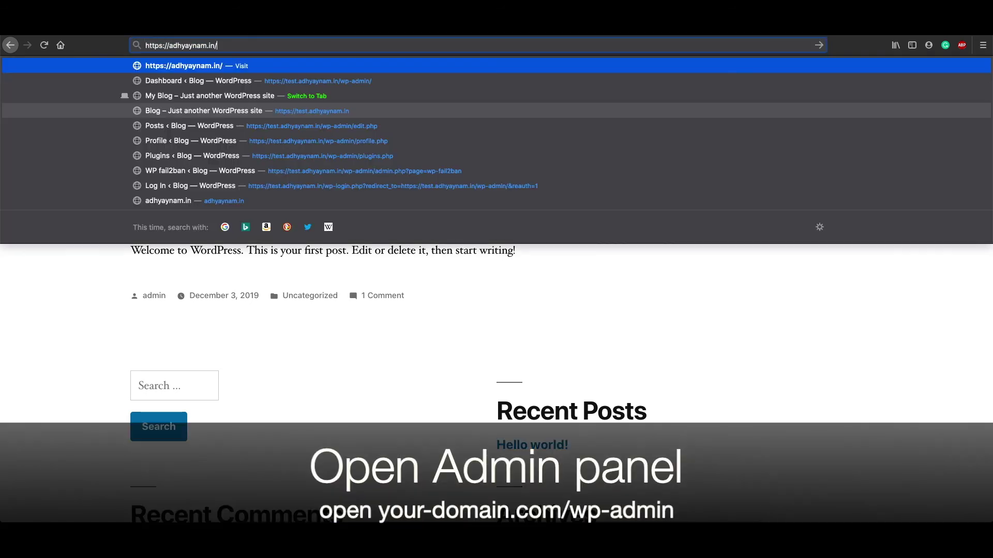
text(wp-admin)
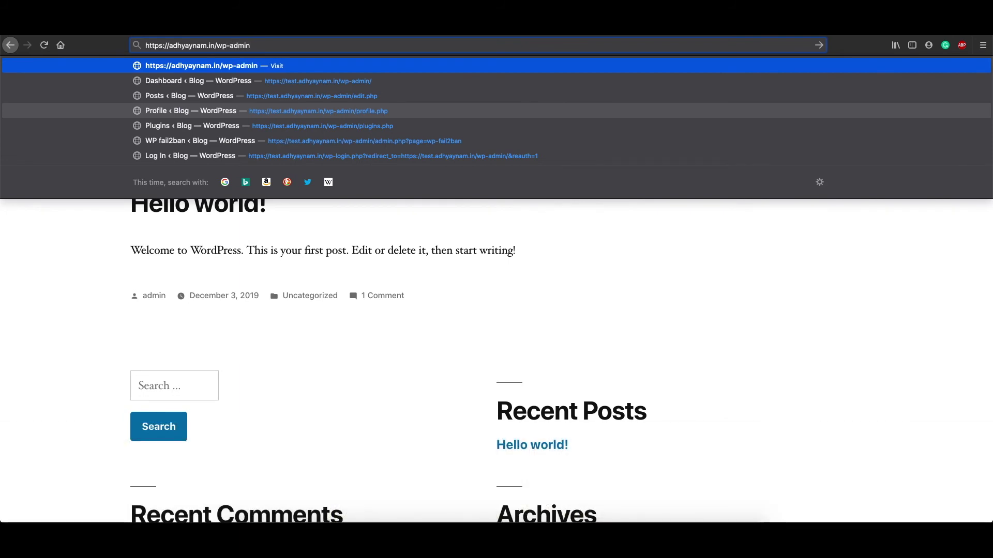
key(Return)
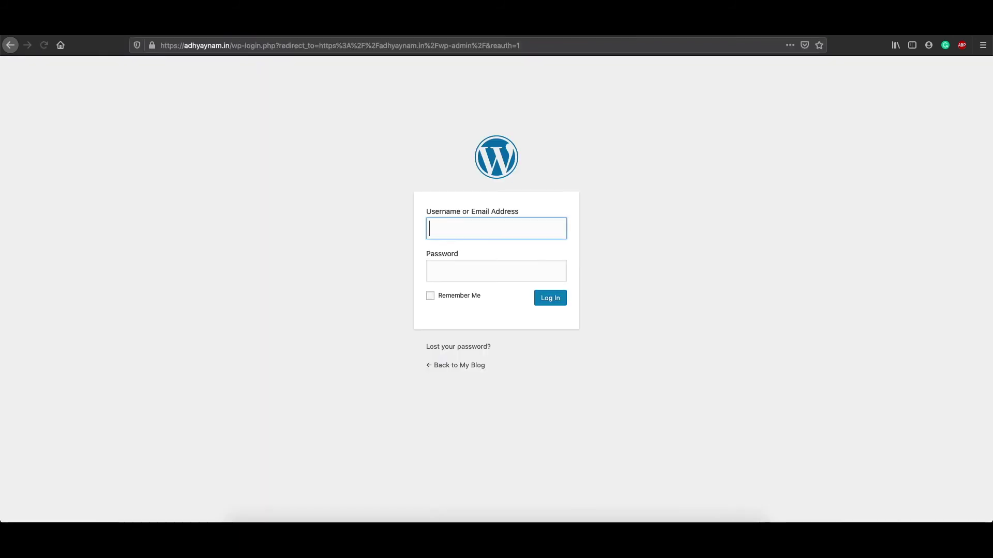
Step: Log in with the admin username and password, Remember Me on, without saving the login in Firefox
text(admin)
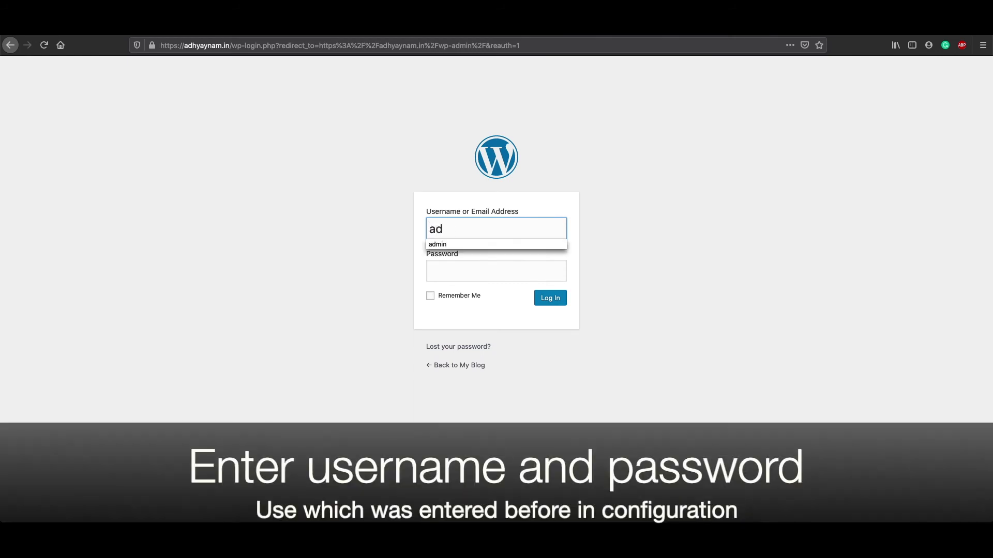
key(Tab)
text(admin)
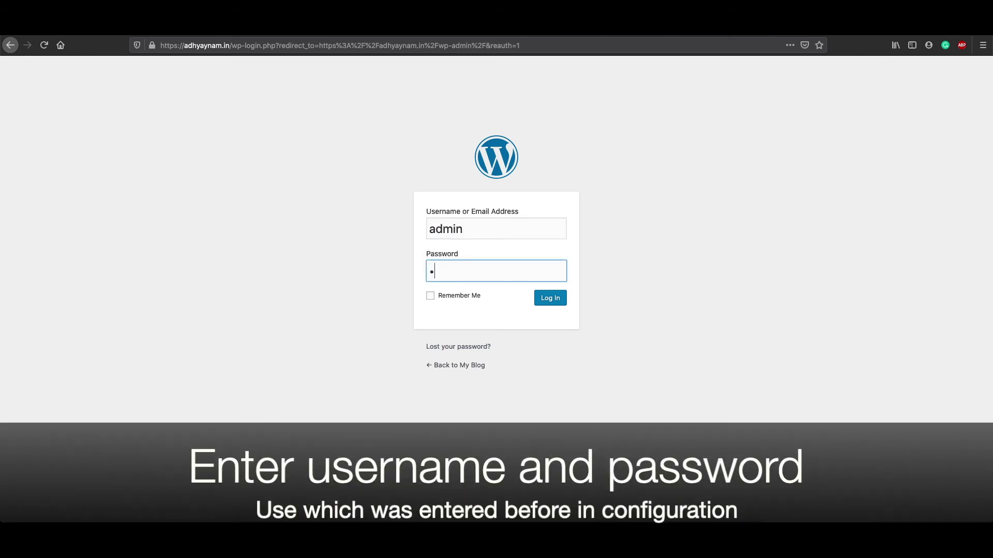
key(Tab)
key(space)
key(Tab)
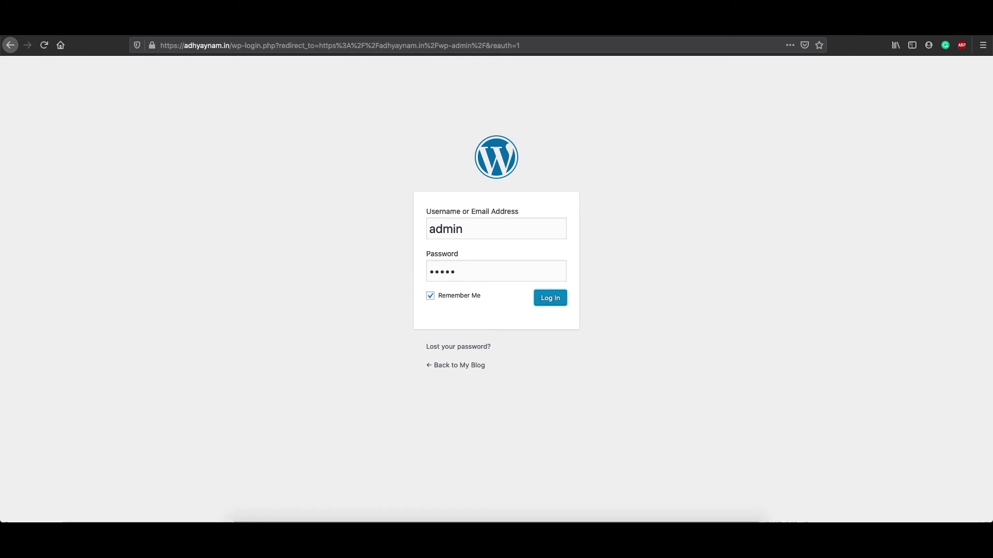
key(Return)
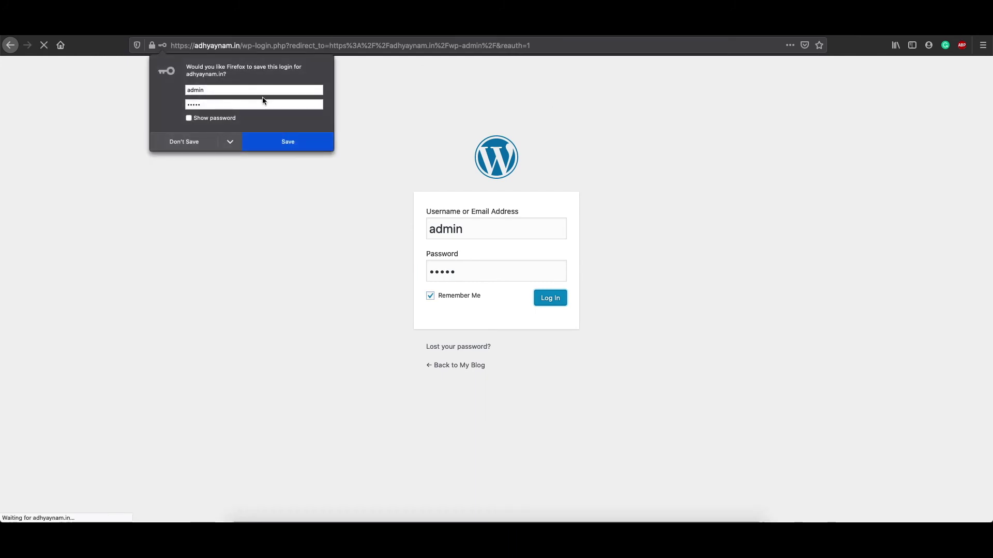
click(191, 140)
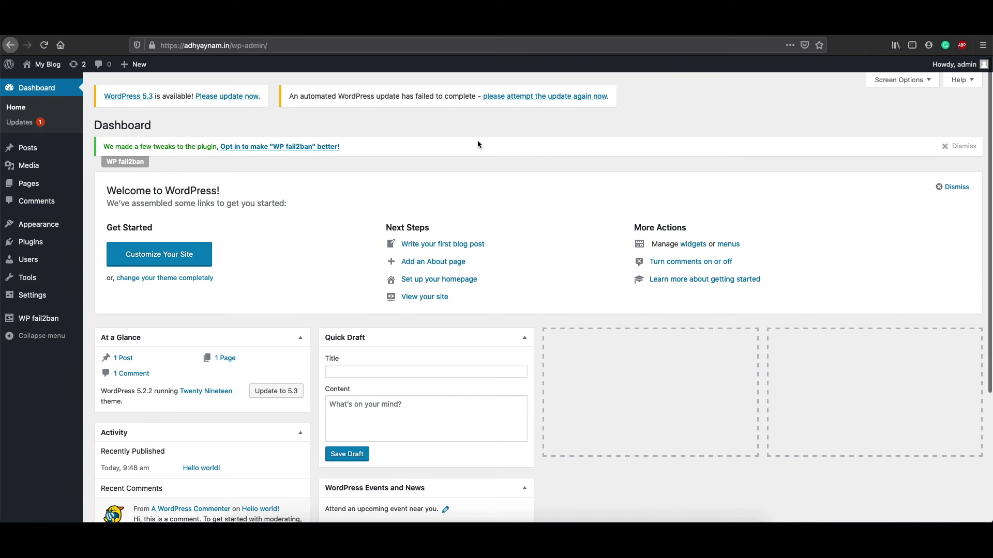
Step: Publish a new post titled 'New Post' with the body 'Some post text.'
click(28, 146)
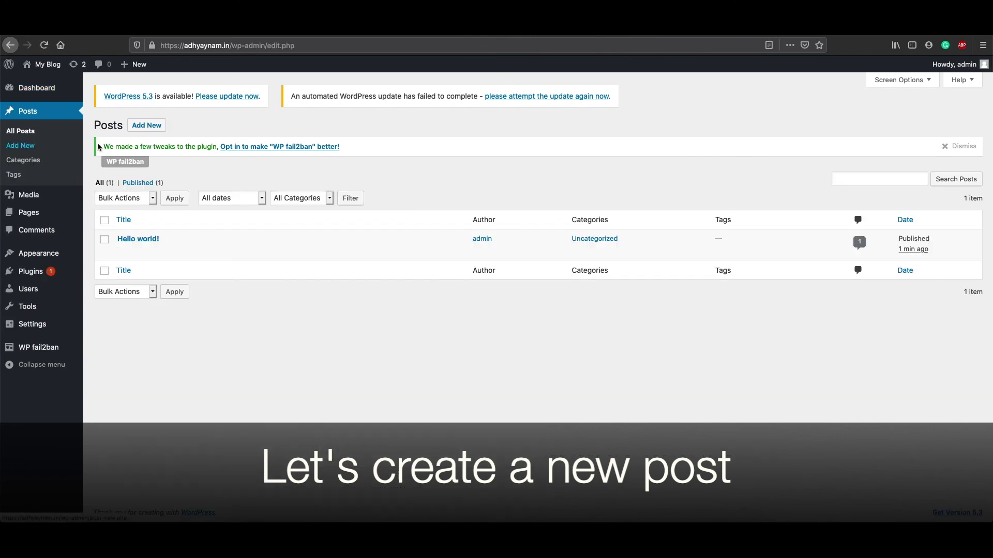
click(137, 125)
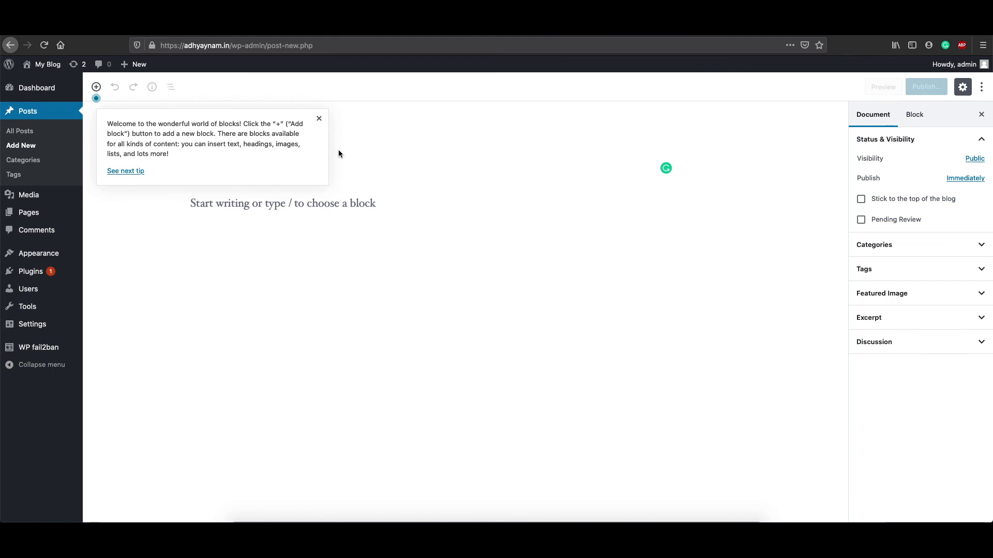
click(318, 118)
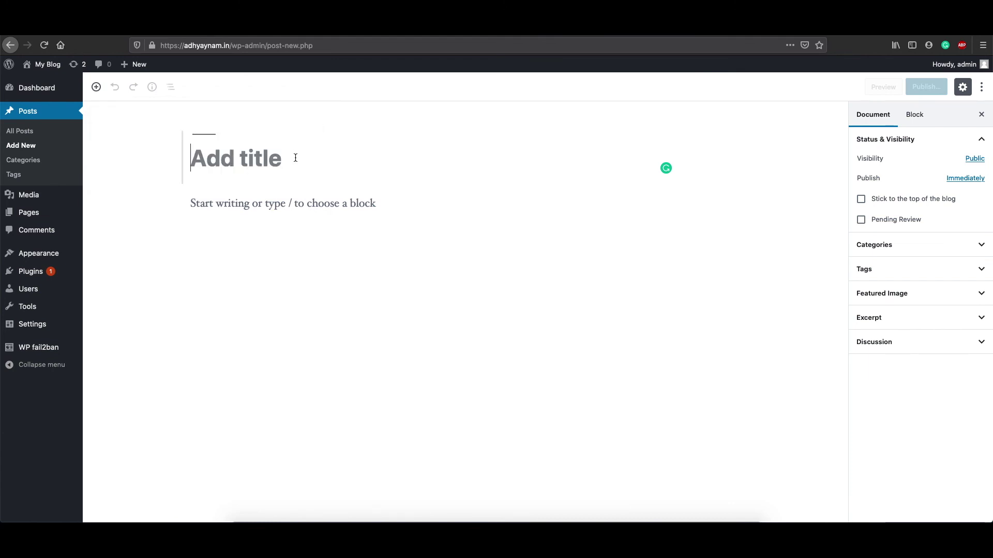
text(Ne)
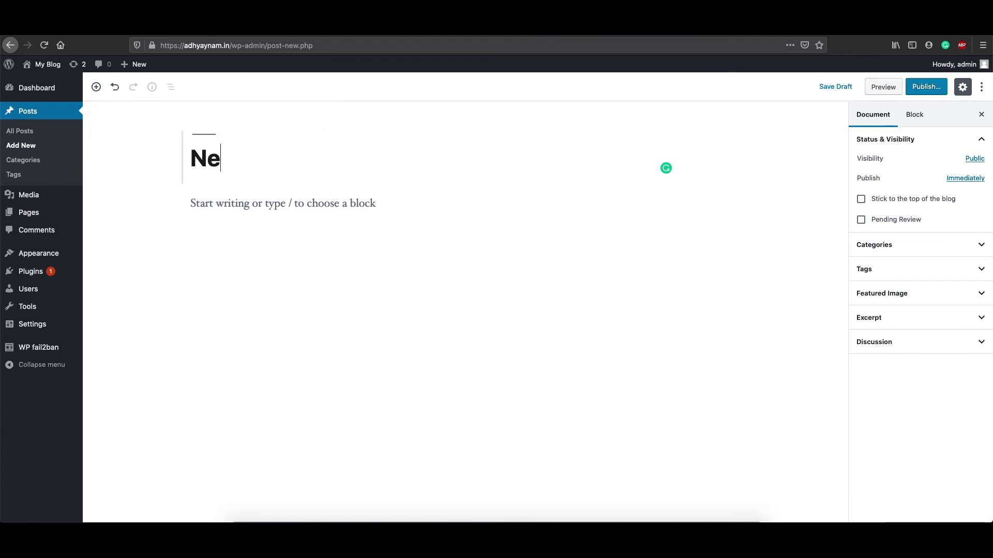
text(w Post)
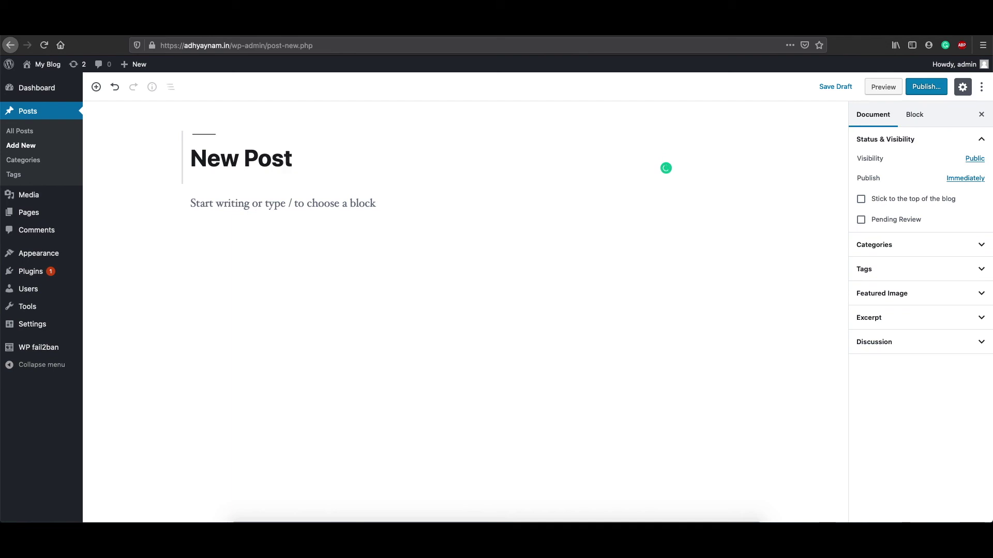
key(Return)
text(Some)
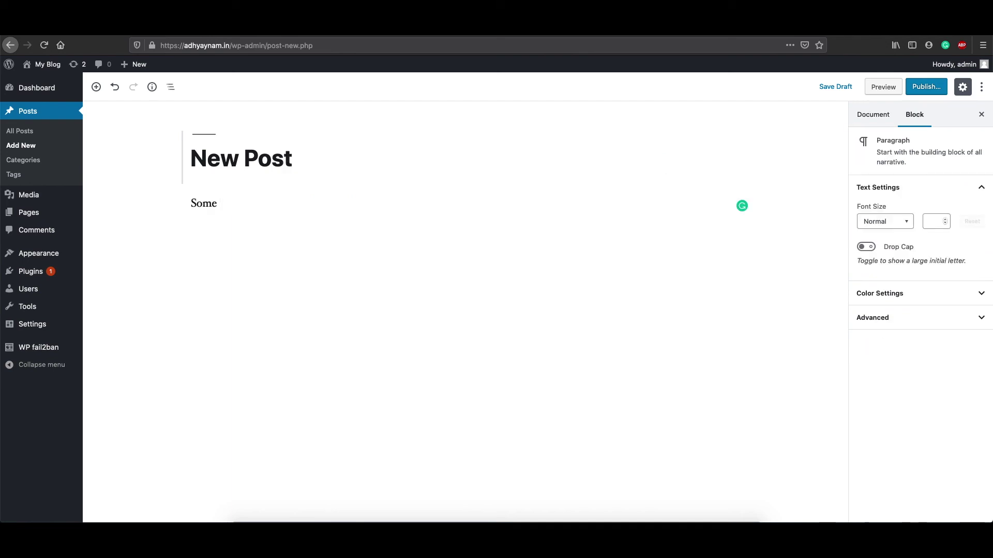
text( post text.)
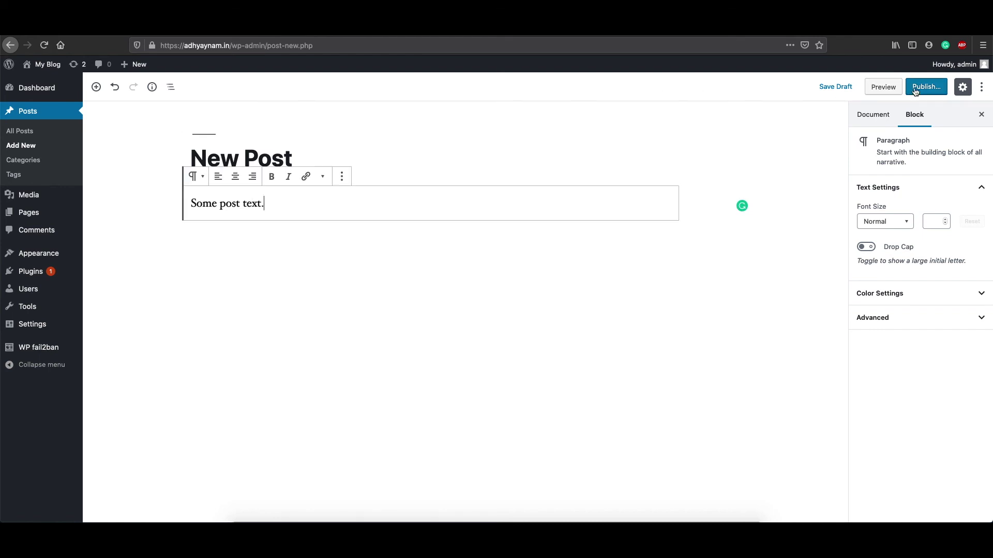
click(919, 88)
click(918, 91)
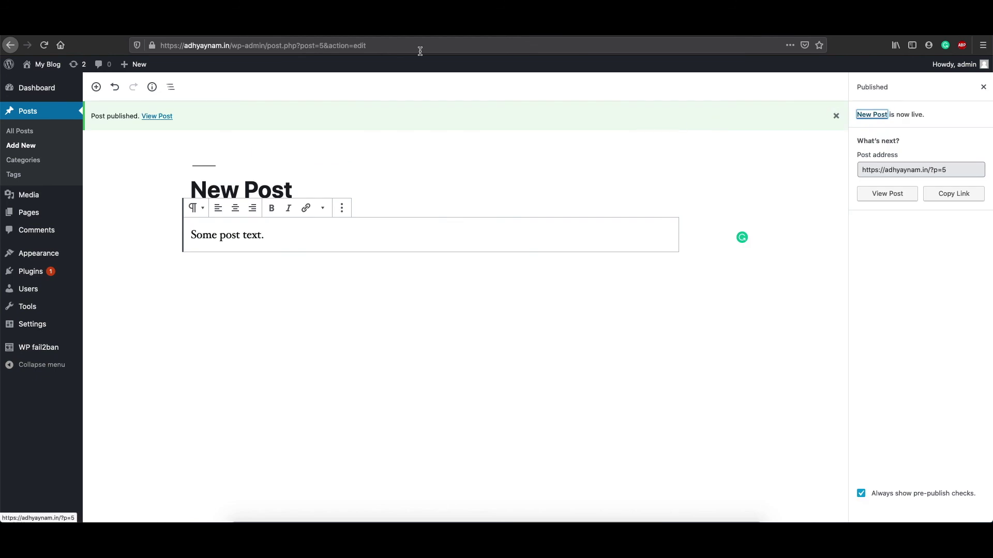
Step: Open the blog's domain in a new browser tab
click(206, 46)
double_click(206, 46)
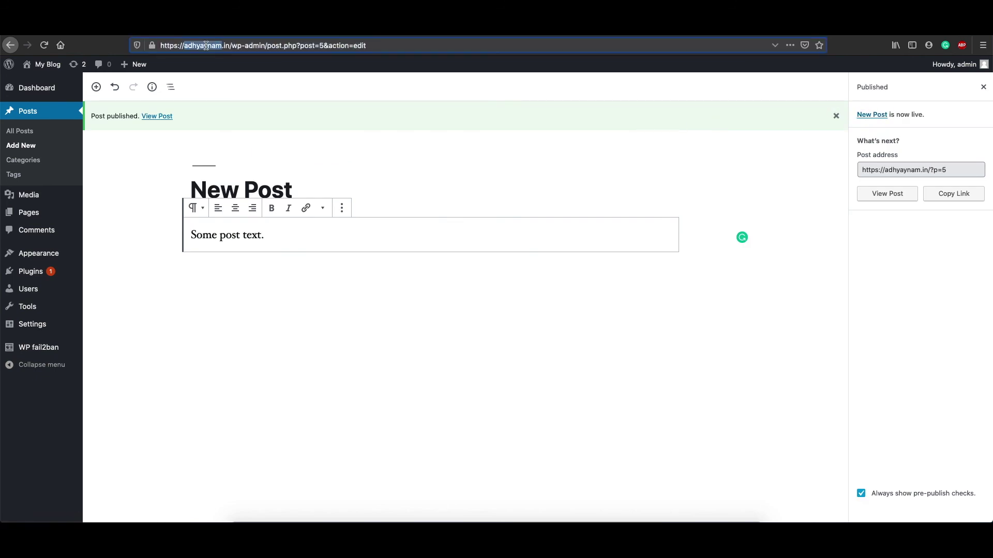
shift+click(229, 46)
key(super+c)
key(super+t)
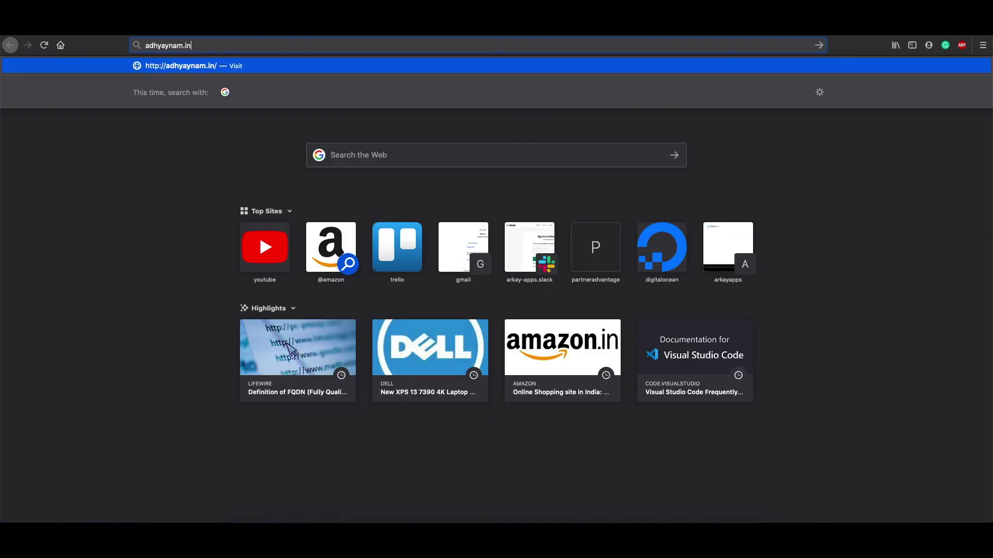
key(super+v)
key(Return)
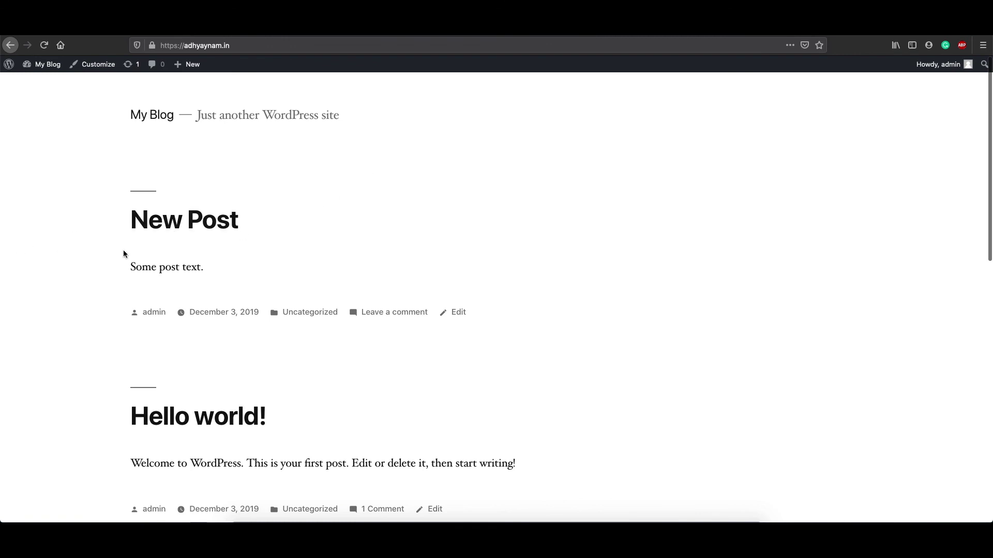
Step: Check New Post appears on the front page, then return to the admin Dashboard
scroll(336, 362, down, 2)
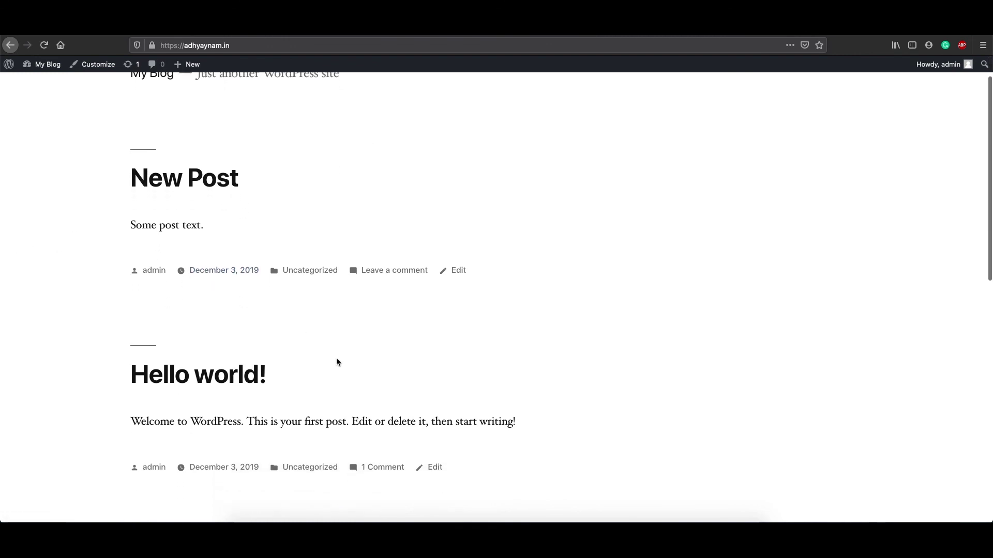
scroll(336, 259, up, 2)
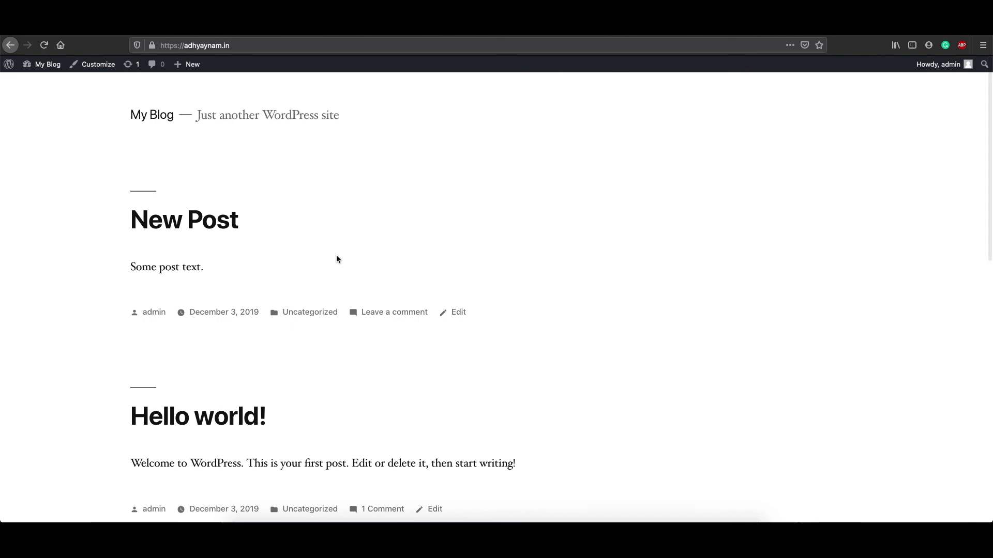
scroll(336, 259, down, 15)
scroll(336, 259, up, 20)
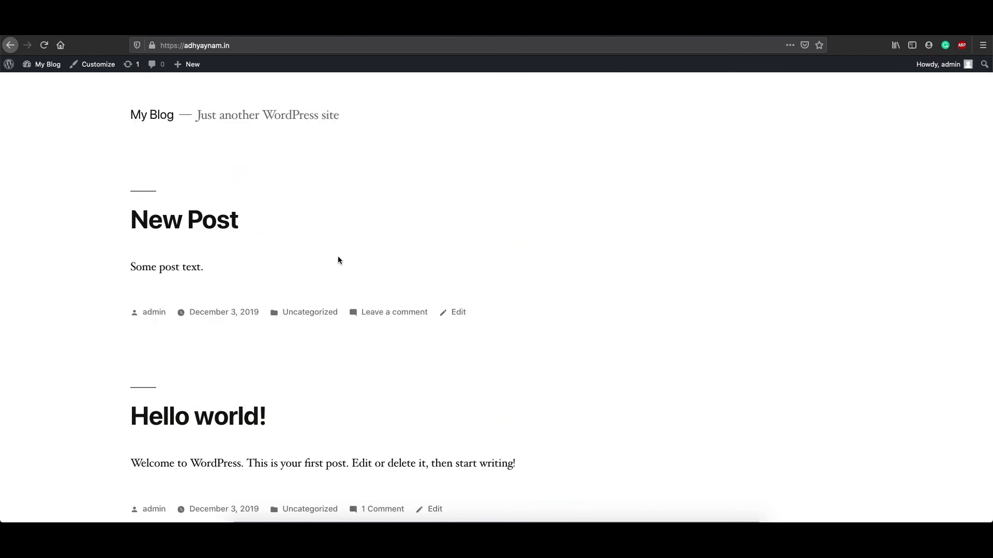
click(444, 36)
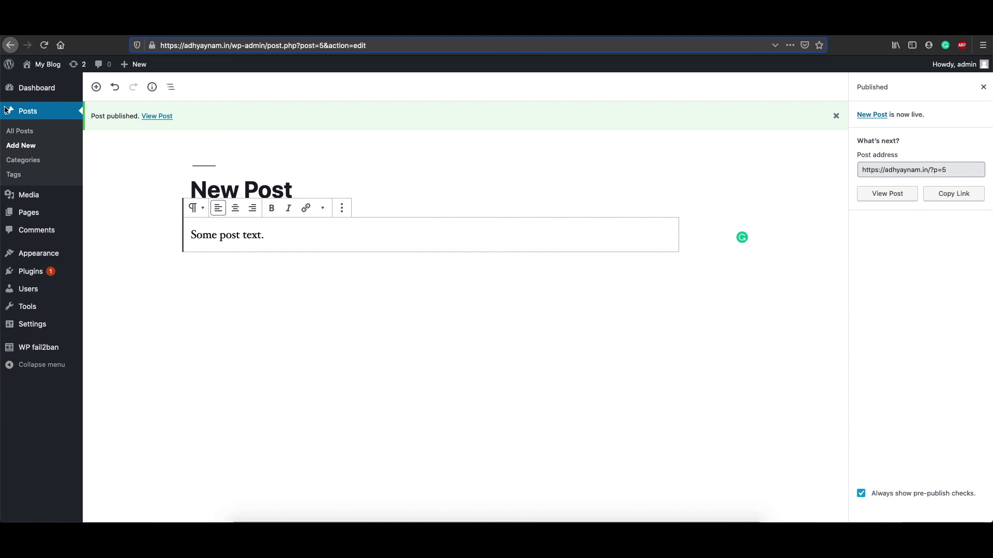
click(32, 88)
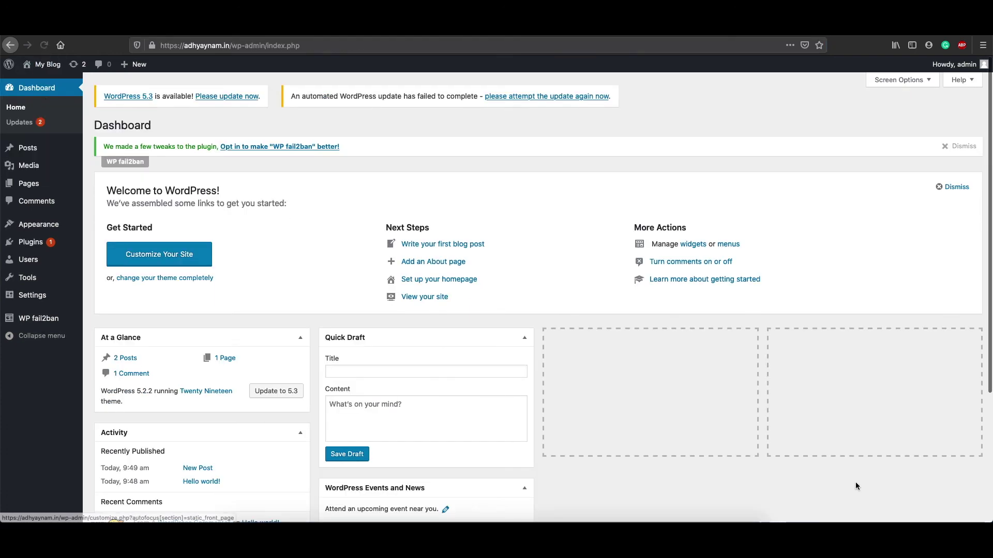